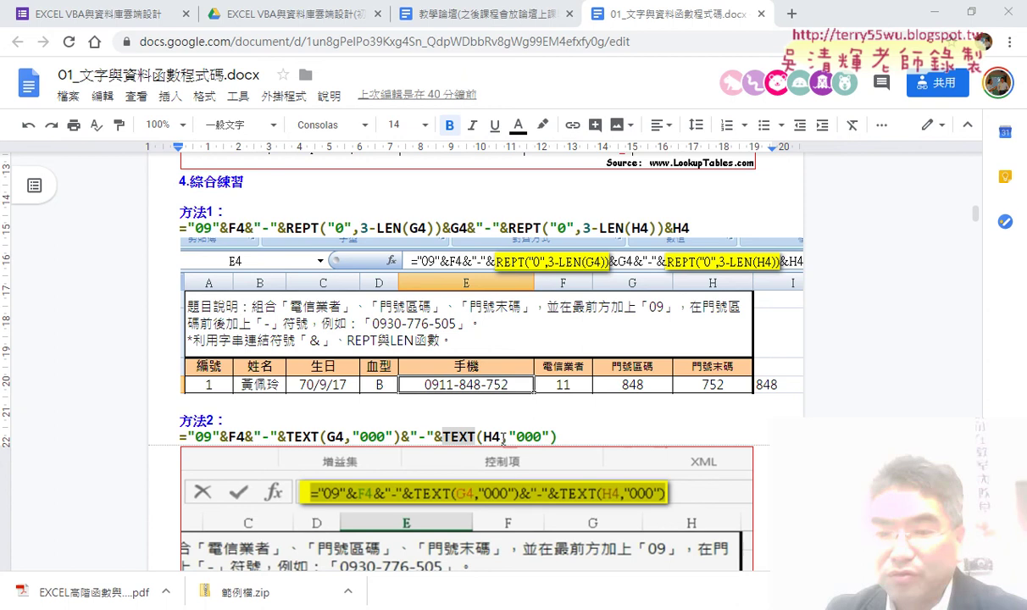
# Step: Highlight the word TEXT in the 方法2 formula, then minimize Chrome to reveal the Excel workbook
pyautogui.moveTo(557, 437); pyautogui.dragTo(501, 437)
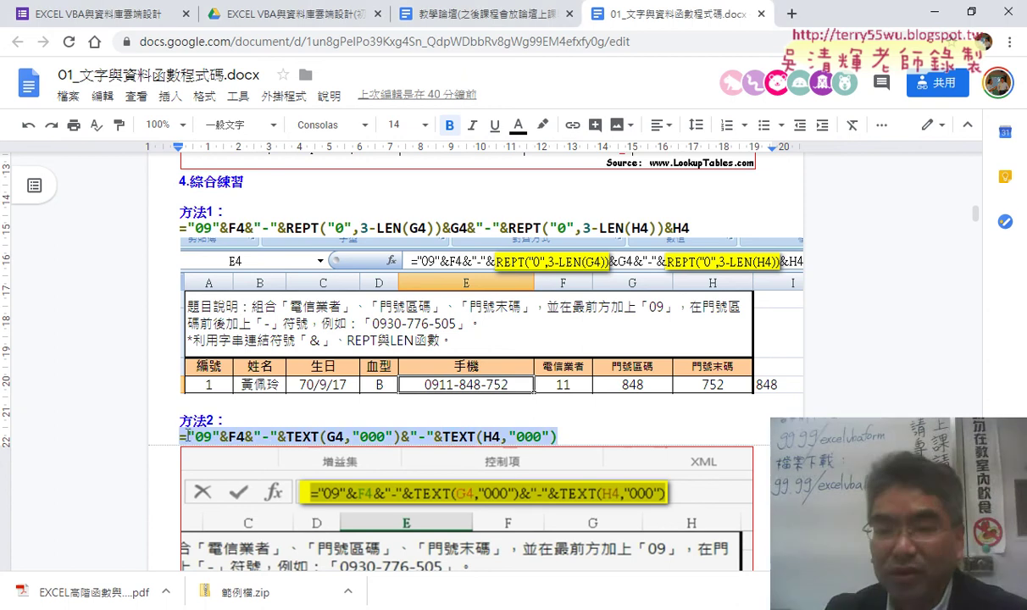
pyautogui.moveTo(392, 437); pyautogui.dragTo(156, 435)
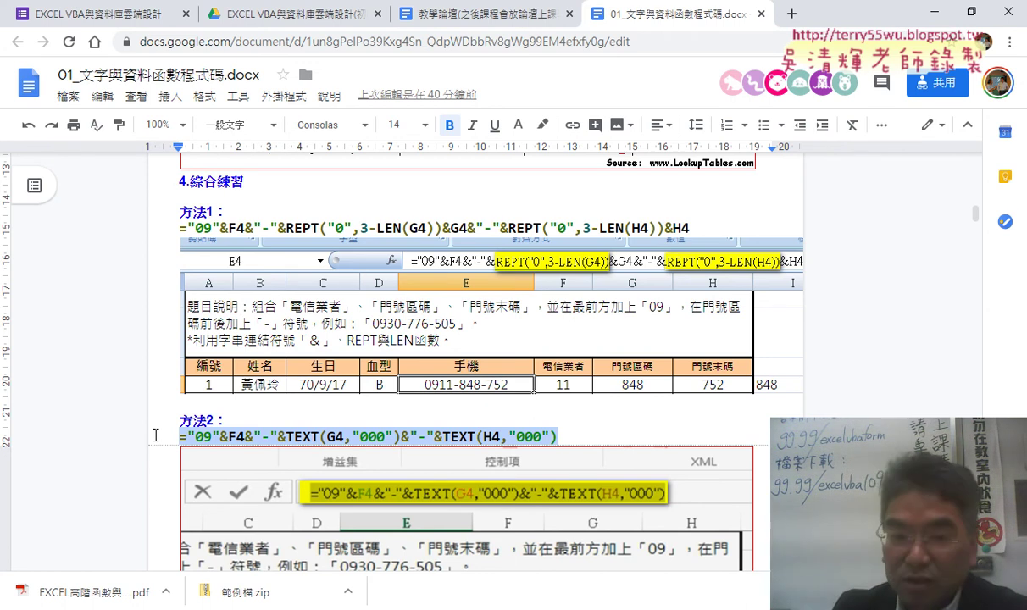
pyautogui.click(287, 435)
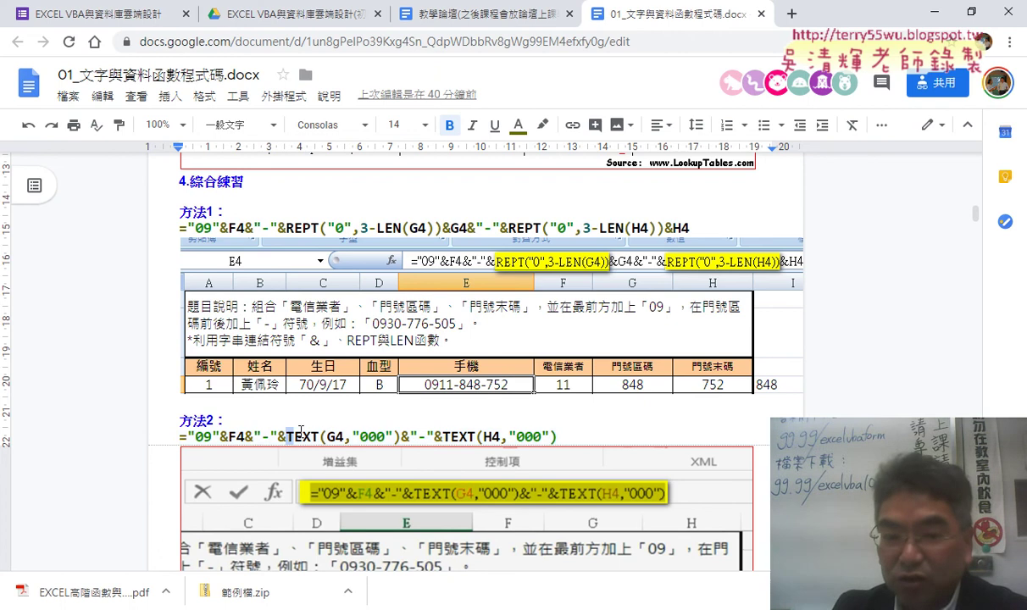
pyautogui.doubleClick(301, 436)
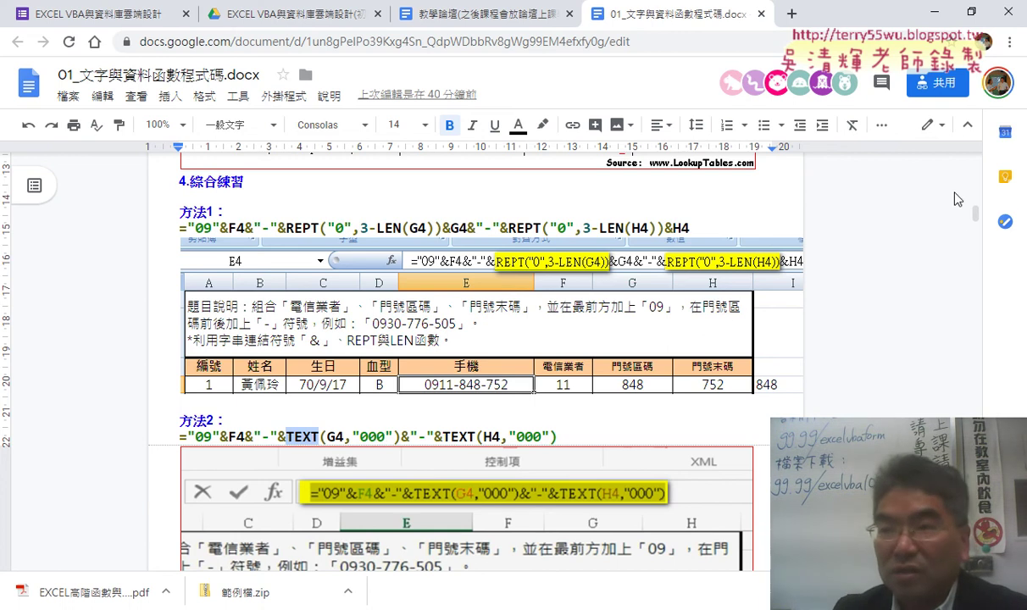
pyautogui.click(936, 17)
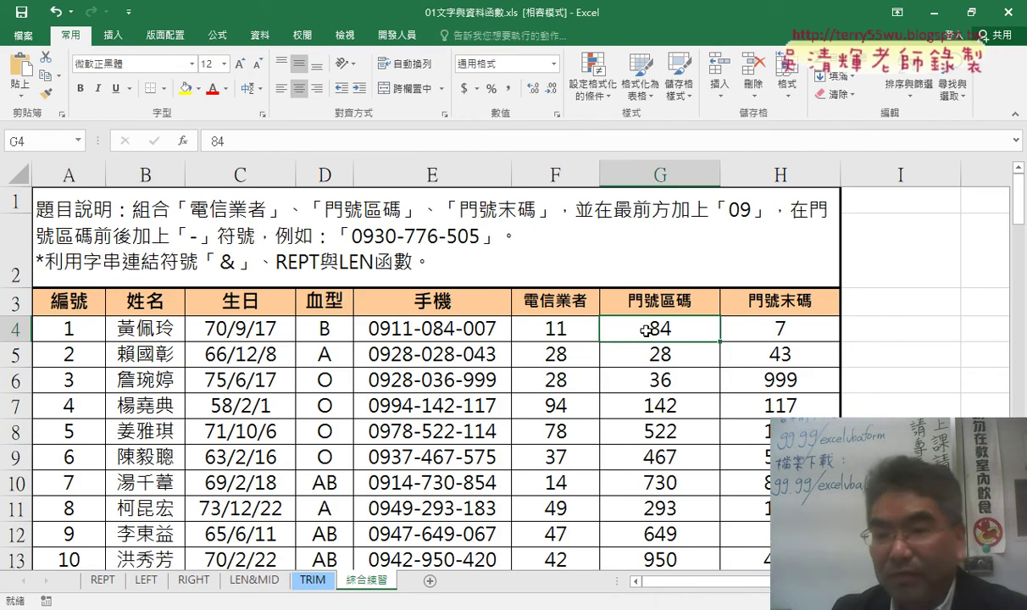
# Step: Select cells G4:H4 and open the 儲存格格式 (Format Cells) dialog for them
pyautogui.moveTo(645, 330); pyautogui.dragTo(775, 331)
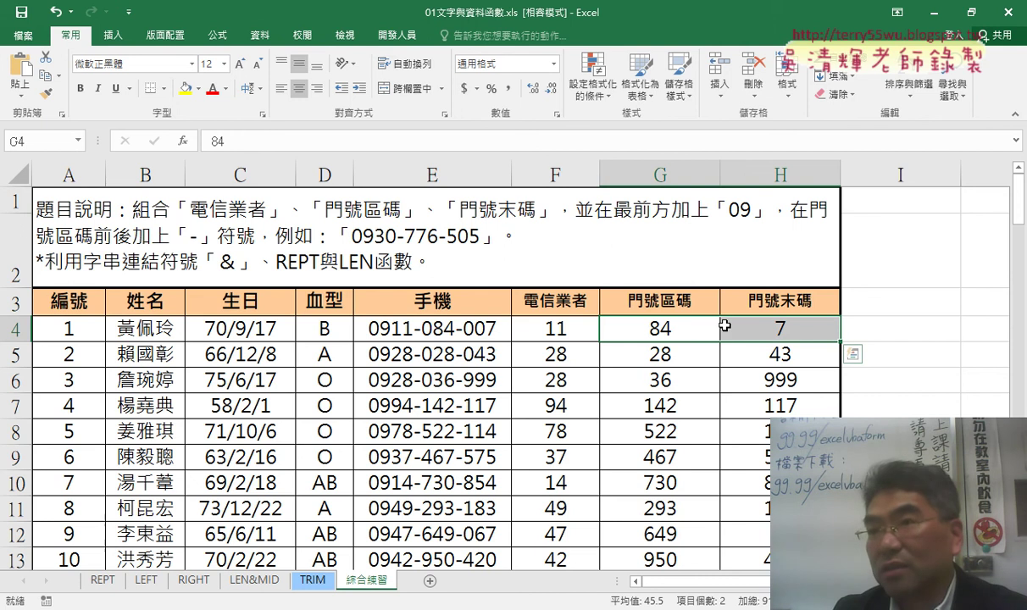
pyautogui.click(787, 327)
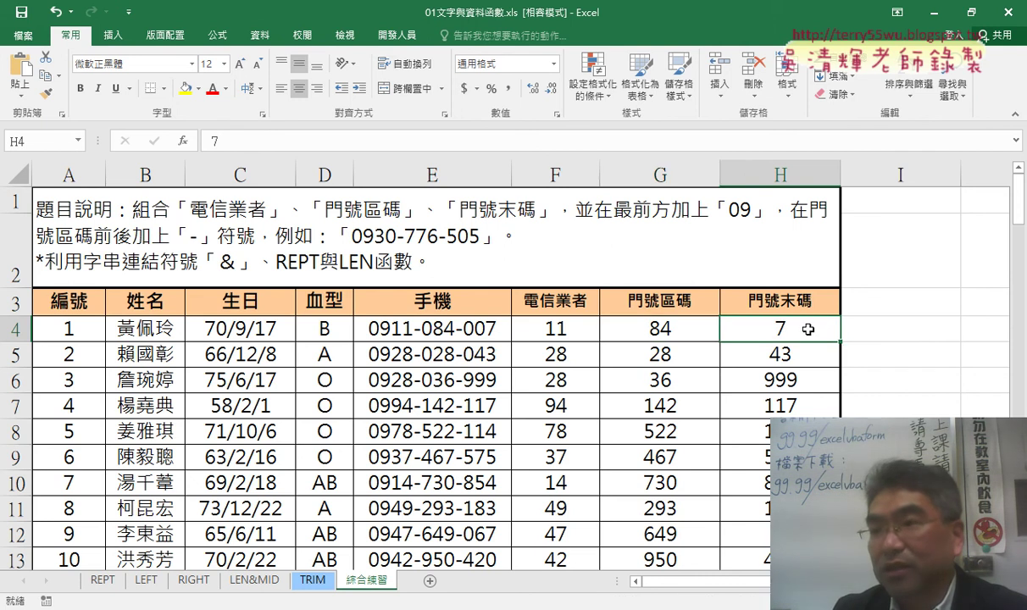
pyautogui.moveTo(808, 330); pyautogui.dragTo(634, 320)
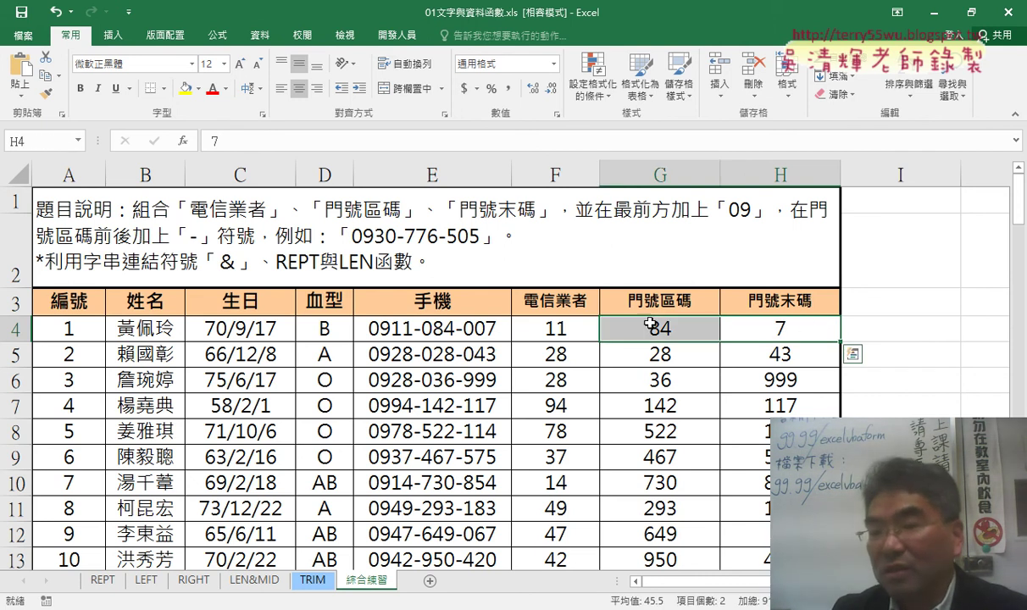
pyautogui.rightClick(701, 333)
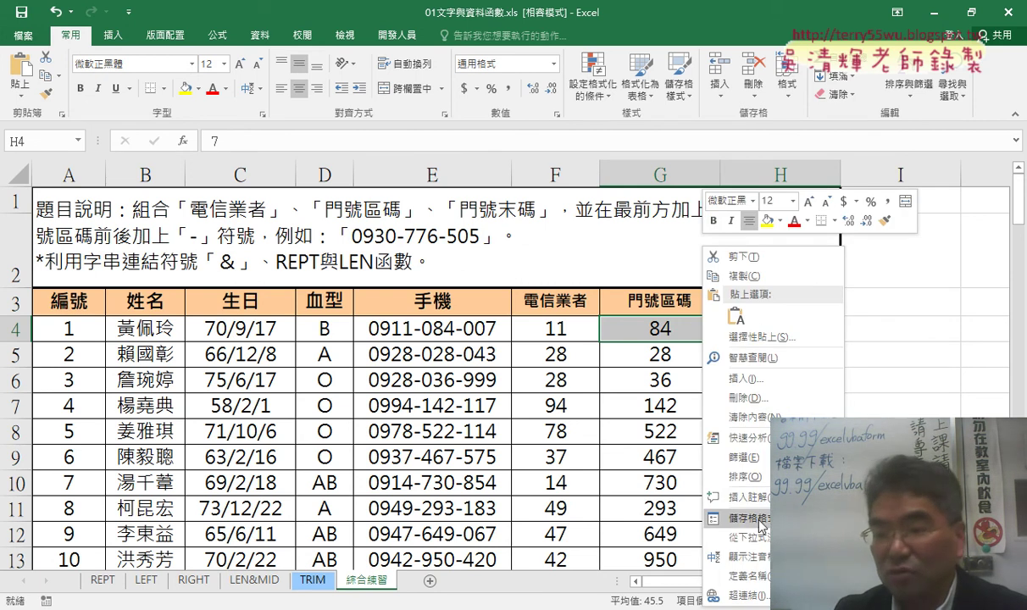
pyautogui.click(760, 522)
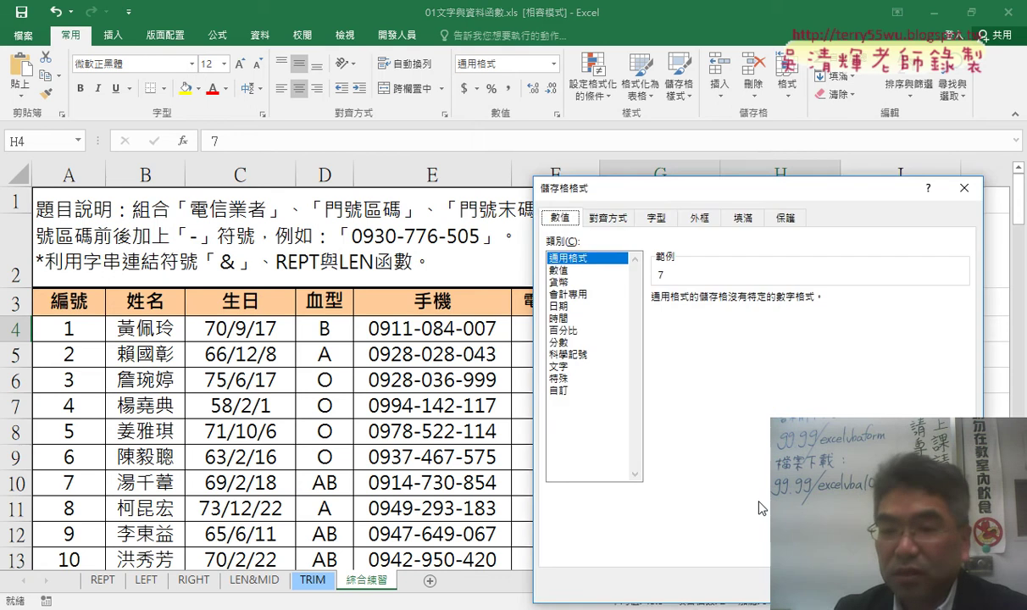
# Step: Choose the 自訂 (Custom) number category in the Format Cells dialog
pyautogui.moveTo(593, 188); pyautogui.dragTo(459, 81)
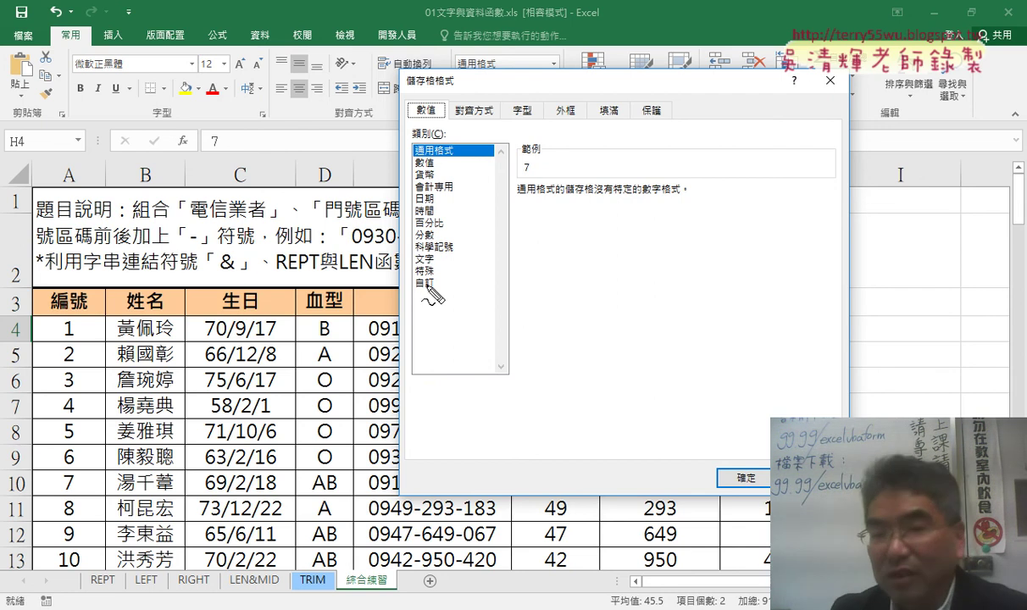
pyautogui.moveTo(428, 292); pyautogui.dragTo(423, 299)
pyautogui.moveTo(311, 374)
pyautogui.mouseDown()
pyautogui.moveTo(413, 294)
pyautogui.moveTo(377, 293)
pyautogui.moveTo(391, 328)
pyautogui.mouseUp()
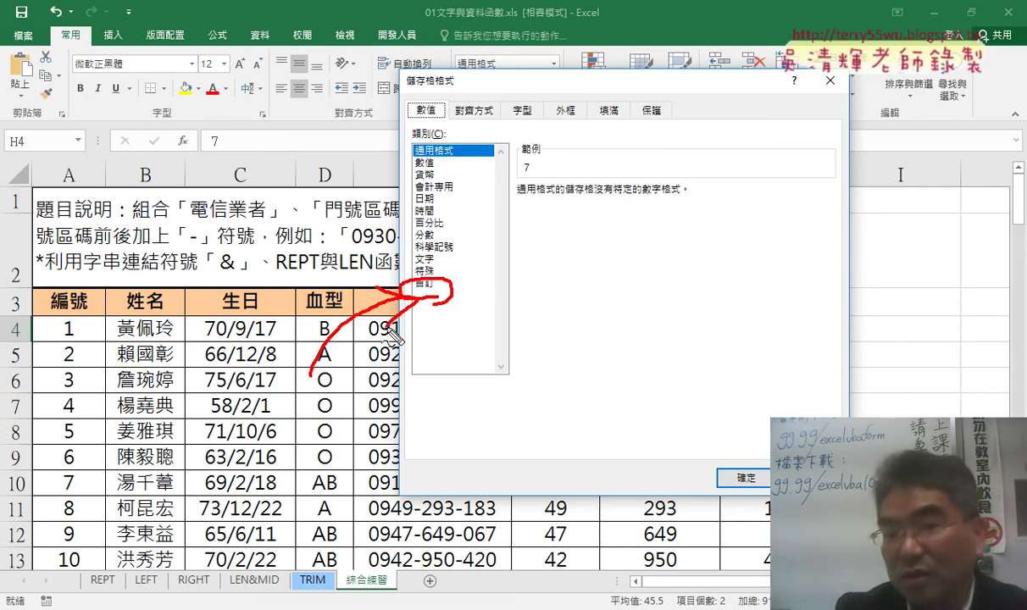
pyautogui.press('Escape')
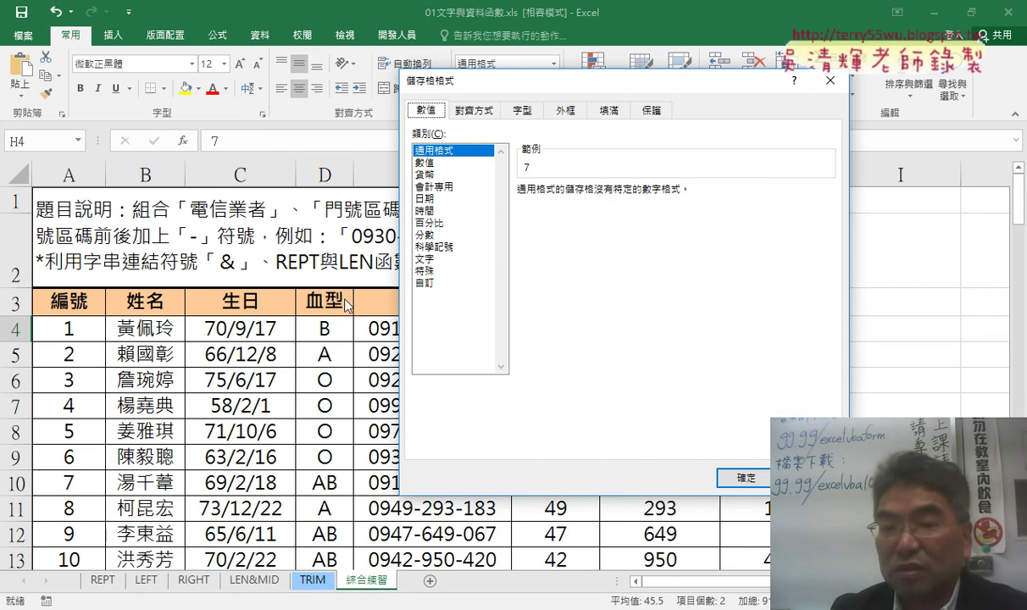
pyautogui.click(438, 284)
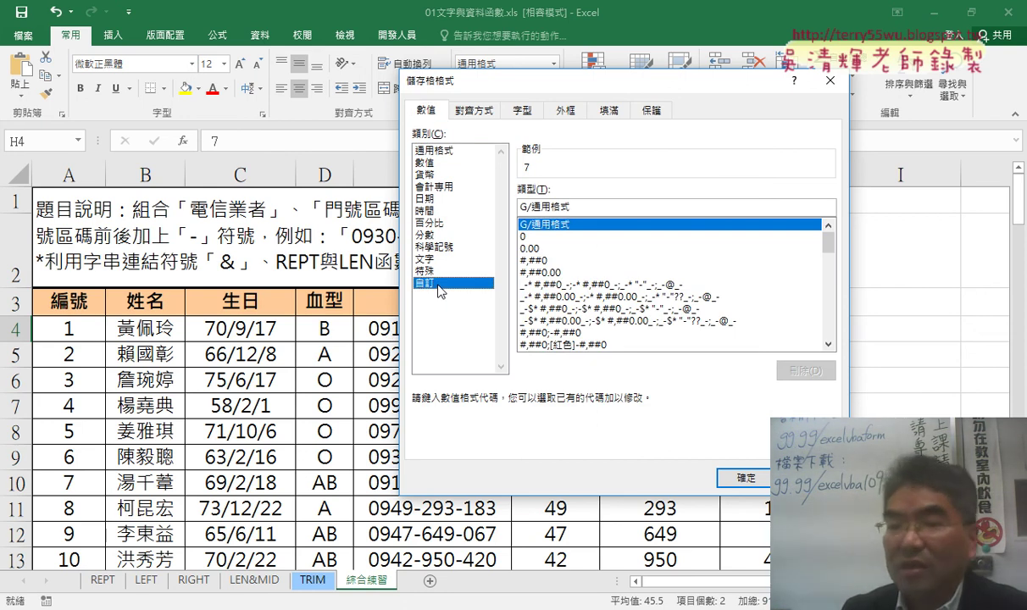
pyautogui.moveTo(636, 88)
pyautogui.mouseDown()
pyautogui.moveTo(582, 76)
pyautogui.moveTo(373, 74)
pyautogui.mouseUp()
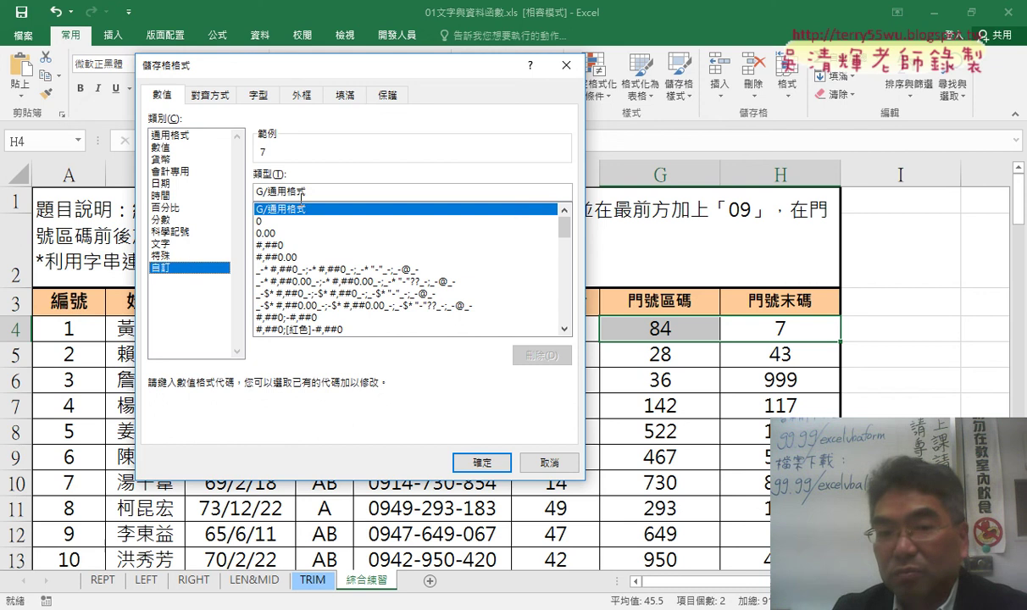
# Step: Replace the G/通用格式 type code with 000, previewing 7 as 007
pyautogui.moveTo(313, 192); pyautogui.dragTo(255, 190)
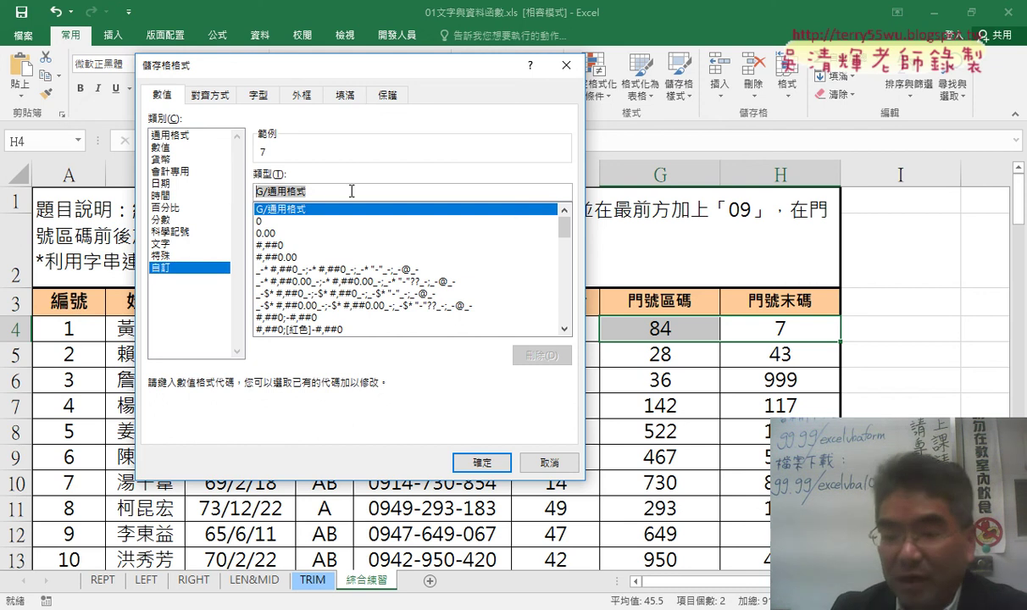
pyautogui.press('BackSpace')
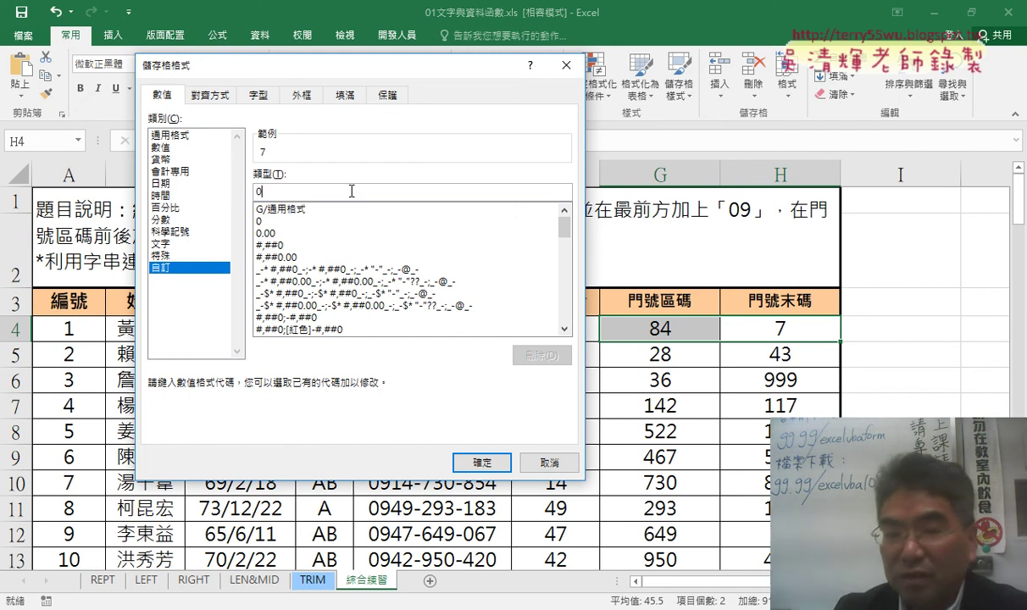
pyautogui.write('0')
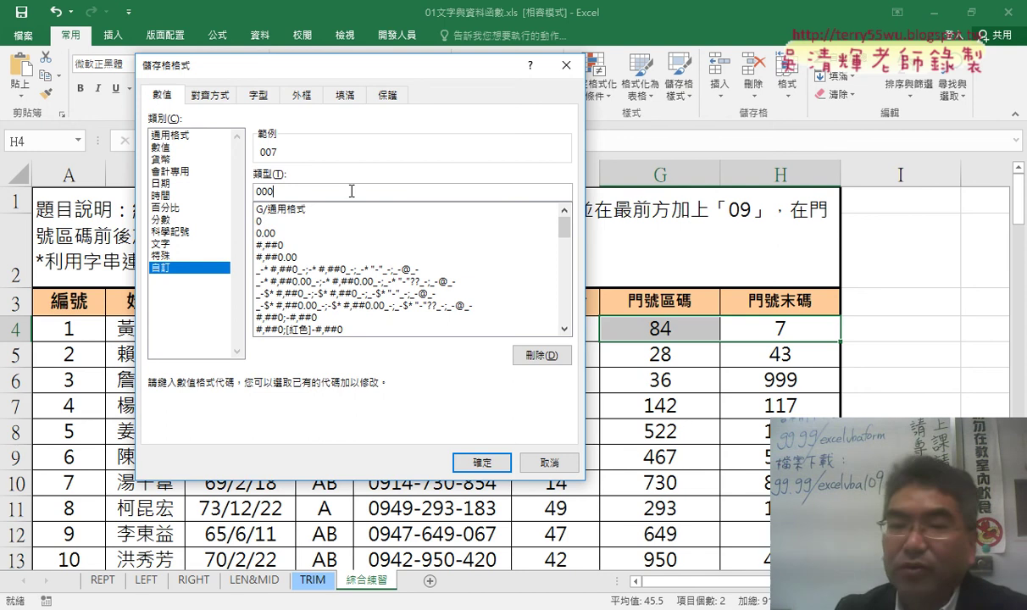
pyautogui.write('0')
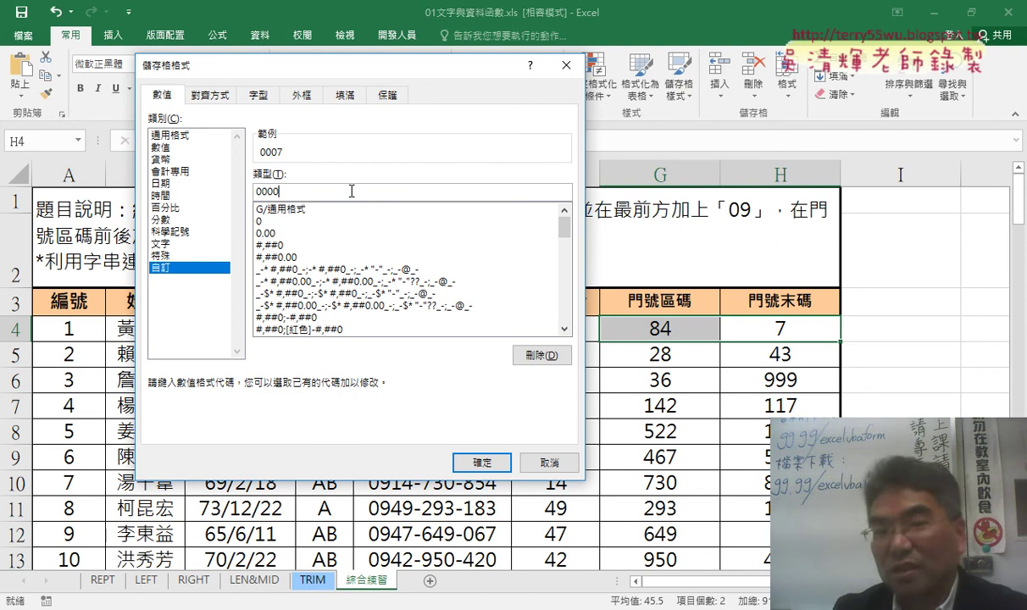
pyautogui.write('0')
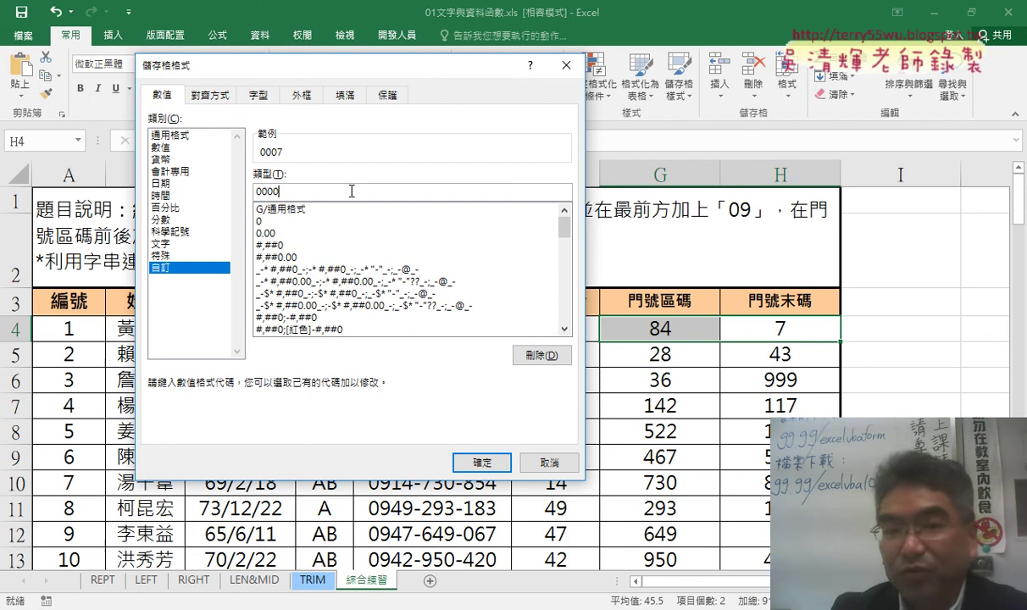
pyautogui.press('BackSpace')
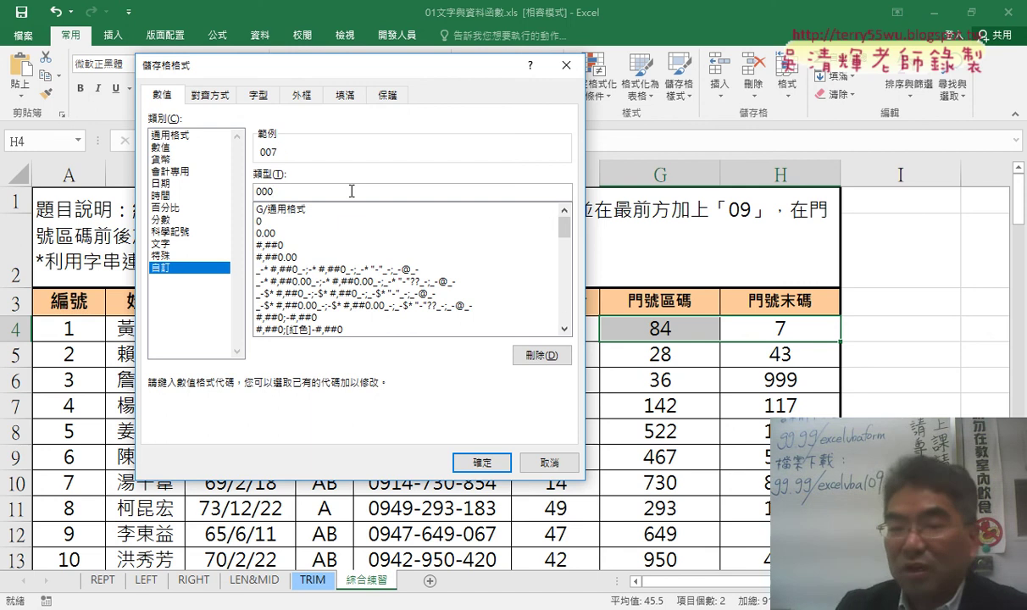
# Step: Apply the 000 format so G4 shows 084 and H4 shows 007, while G4 still stores 84
pyautogui.click(482, 463)
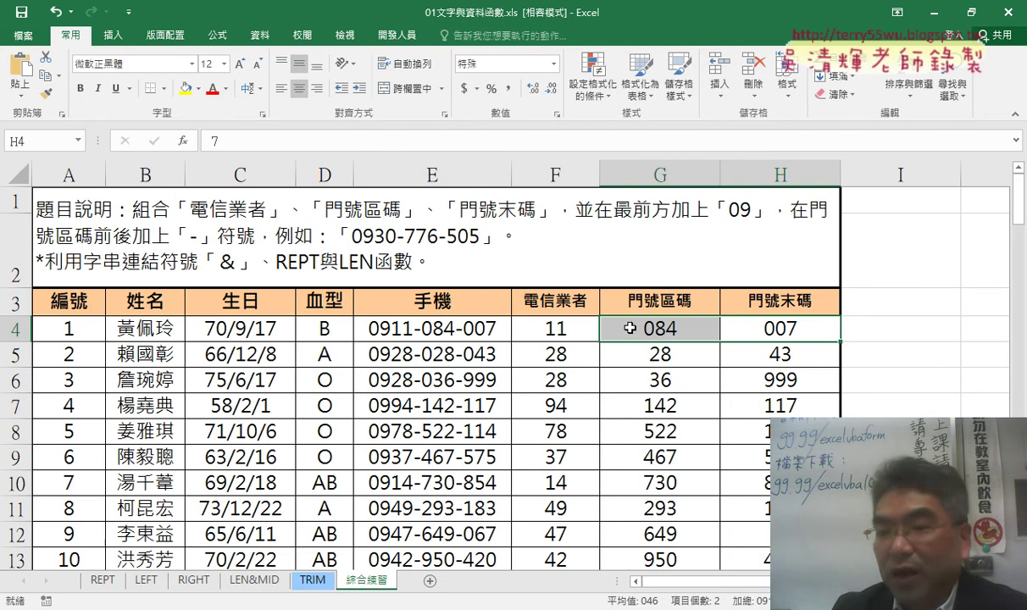
pyautogui.moveTo(753, 328); pyautogui.dragTo(687, 327)
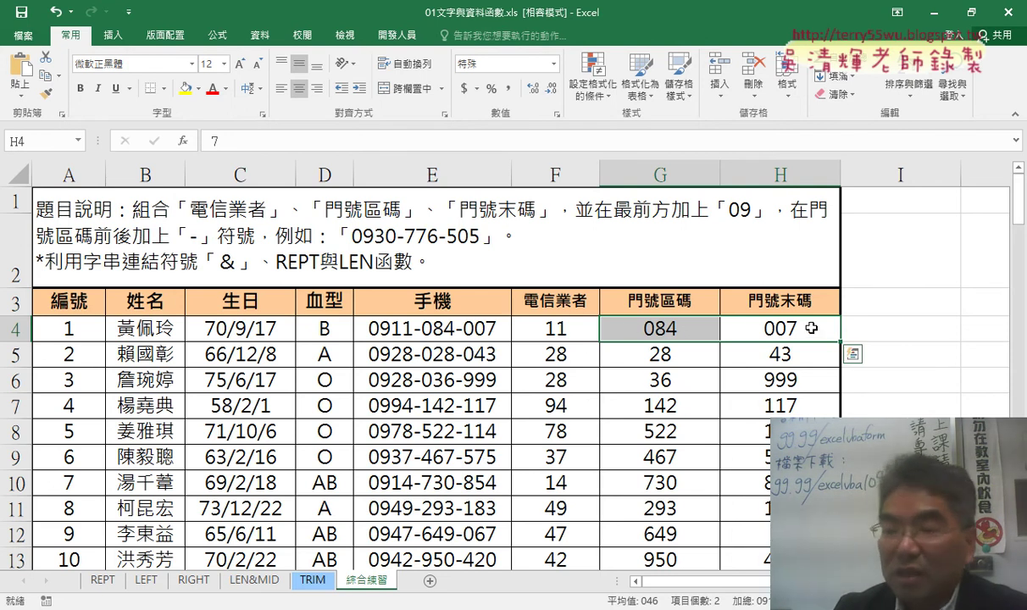
pyautogui.click(646, 330)
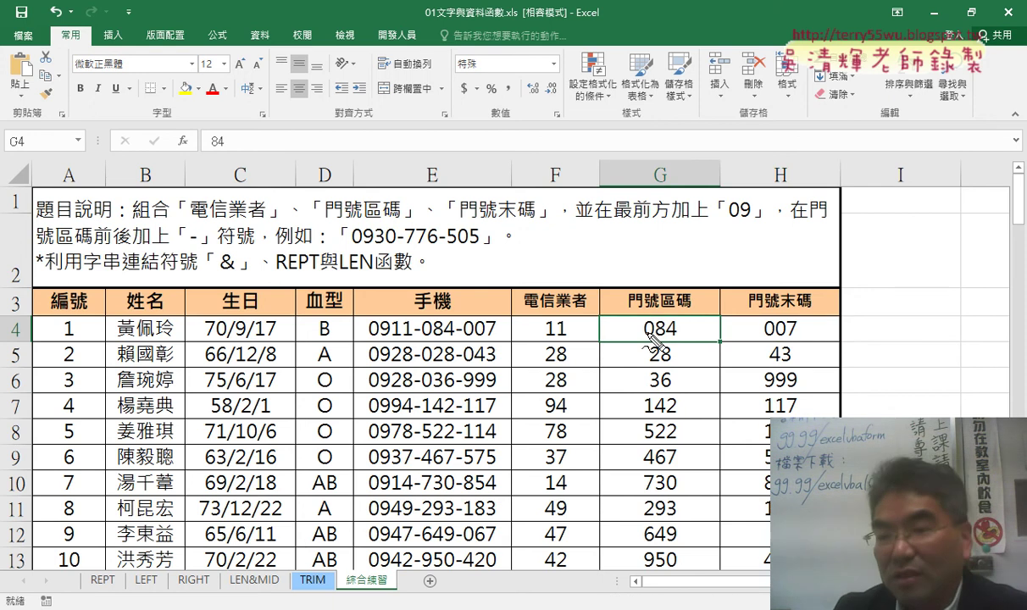
pyautogui.moveTo(676, 341); pyautogui.dragTo(633, 341)
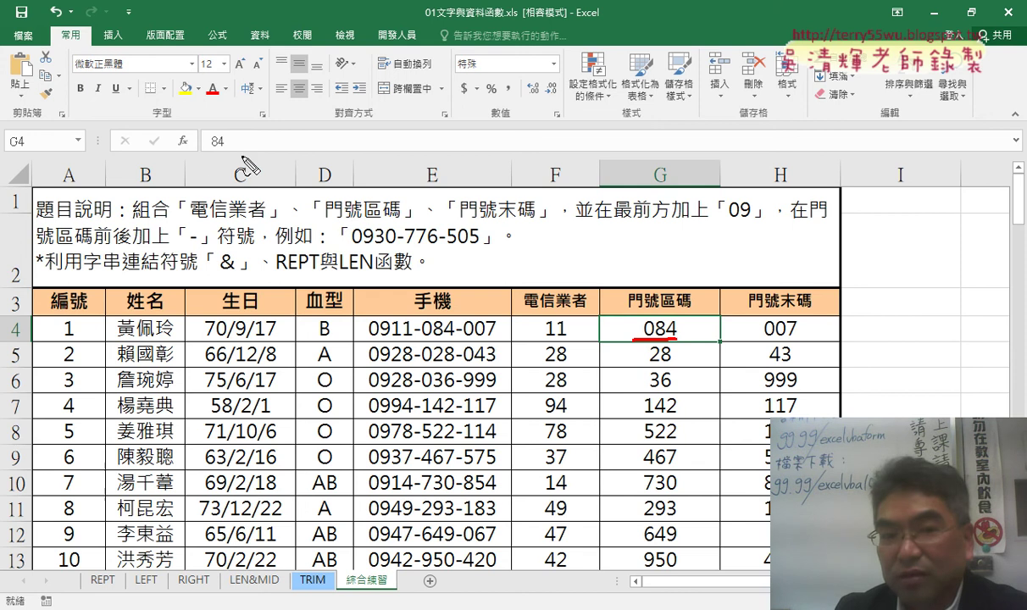
pyautogui.moveTo(222, 125); pyautogui.dragTo(230, 151)
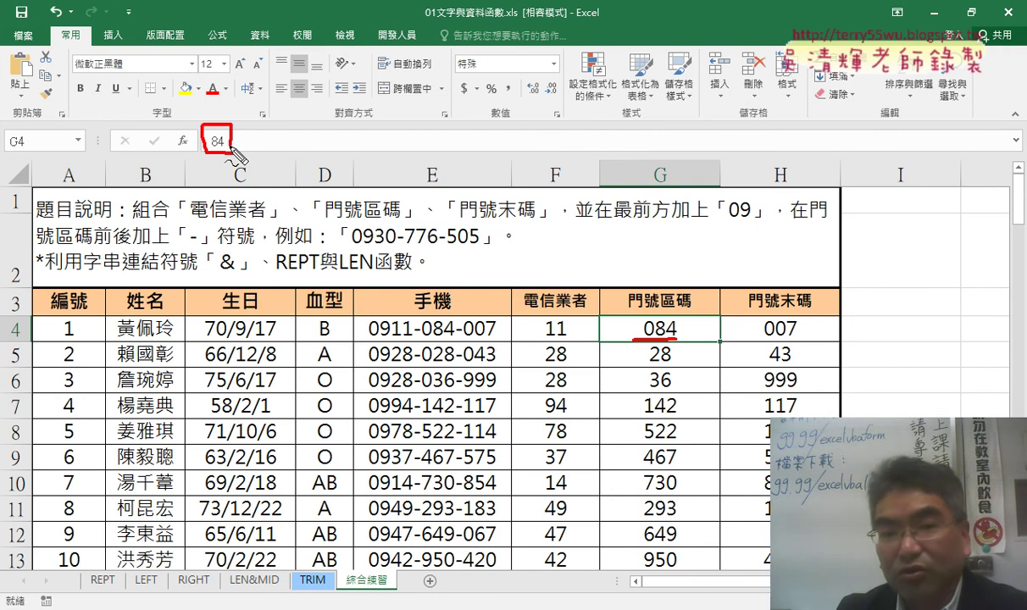
pyautogui.moveTo(203, 155); pyautogui.dragTo(232, 152)
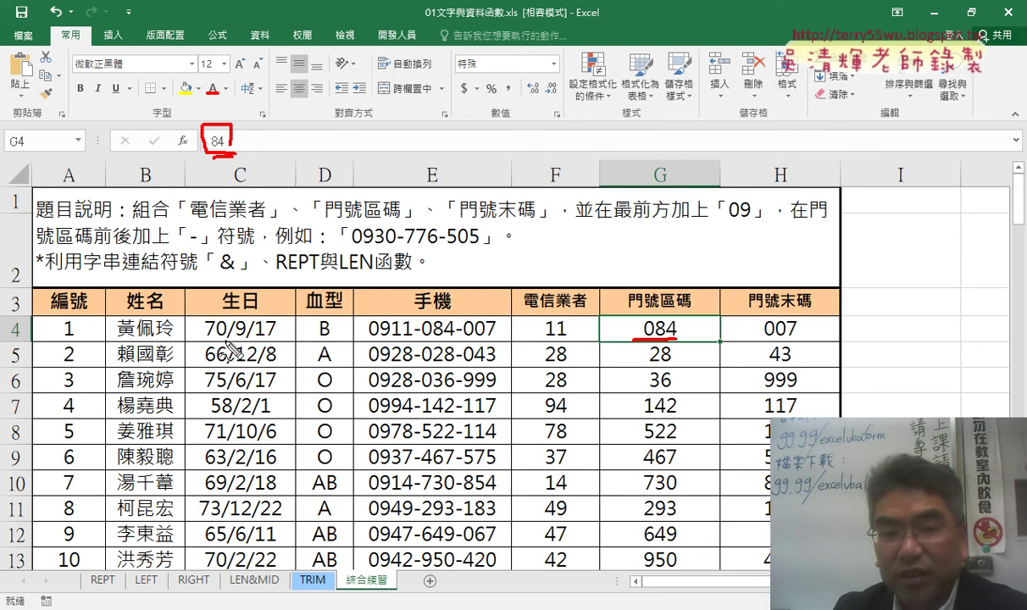
pyautogui.moveTo(203, 342)
pyautogui.mouseDown()
pyautogui.moveTo(221, 343)
pyautogui.moveTo(225, 368)
pyautogui.mouseUp()
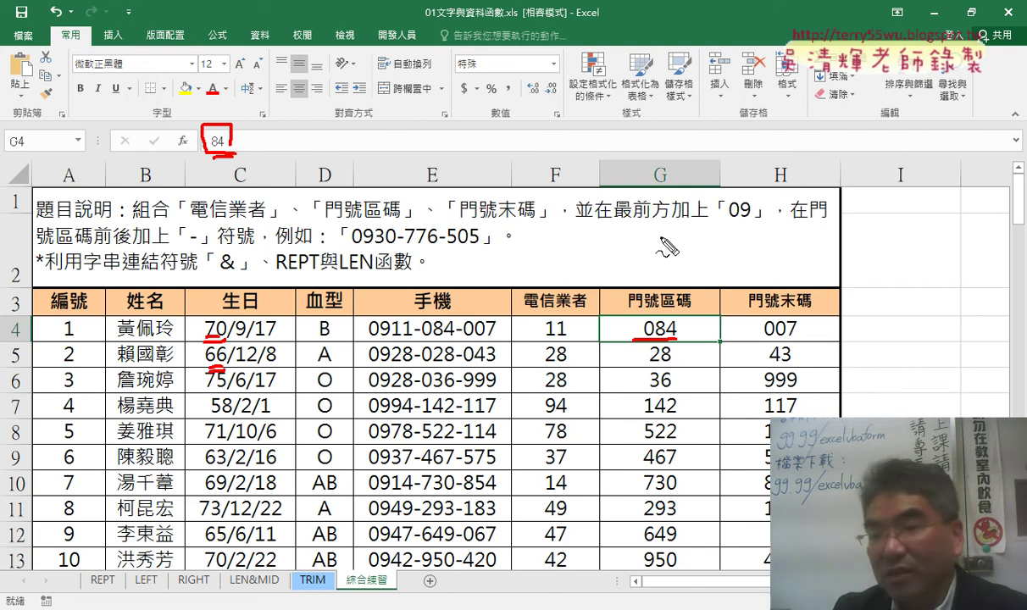
pyautogui.moveTo(660, 234)
pyautogui.mouseDown()
pyautogui.moveTo(699, 233)
pyautogui.moveTo(682, 269)
pyautogui.moveTo(739, 249)
pyautogui.moveTo(737, 271)
pyautogui.mouseUp()
pyautogui.moveTo(726, 250); pyautogui.dragTo(746, 249)
pyautogui.moveTo(675, 273); pyautogui.dragTo(764, 273)
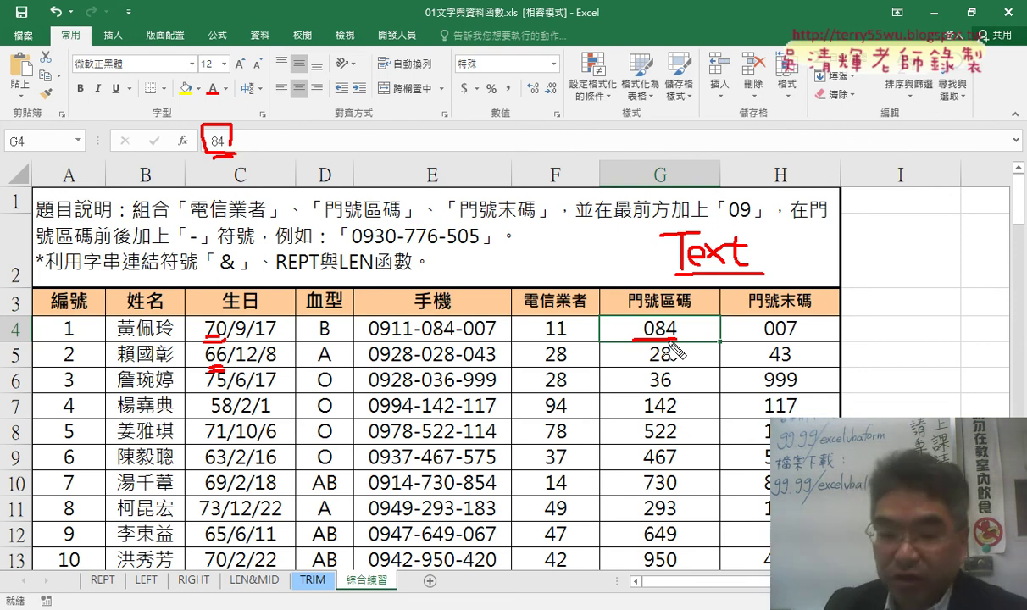
# Step: Undo the zero-padding so G4 and H4 return to 84 and 7
pyautogui.press('Escape')
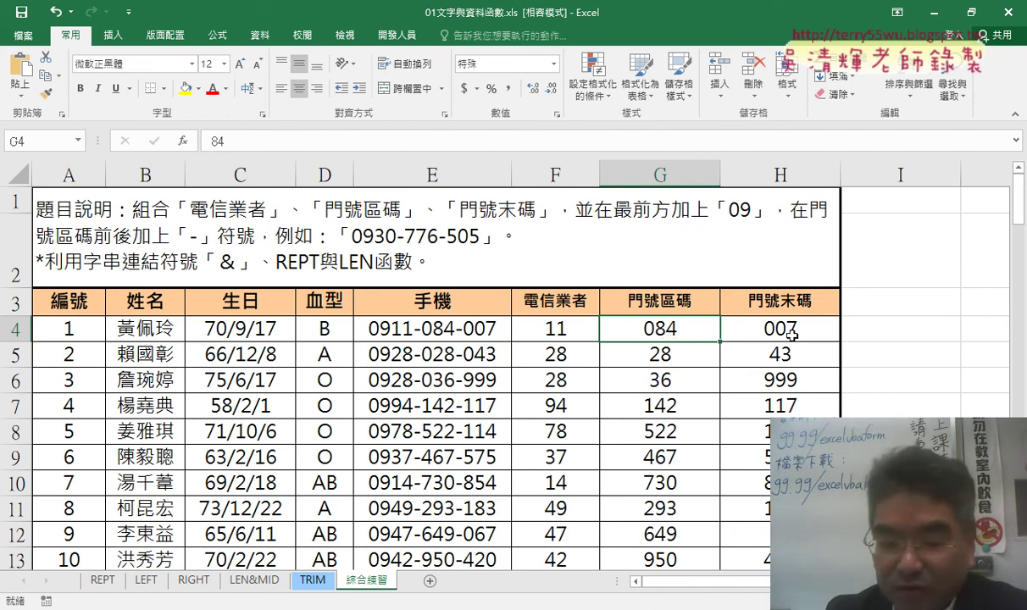
pyautogui.hotkey('ctrl', 'z')
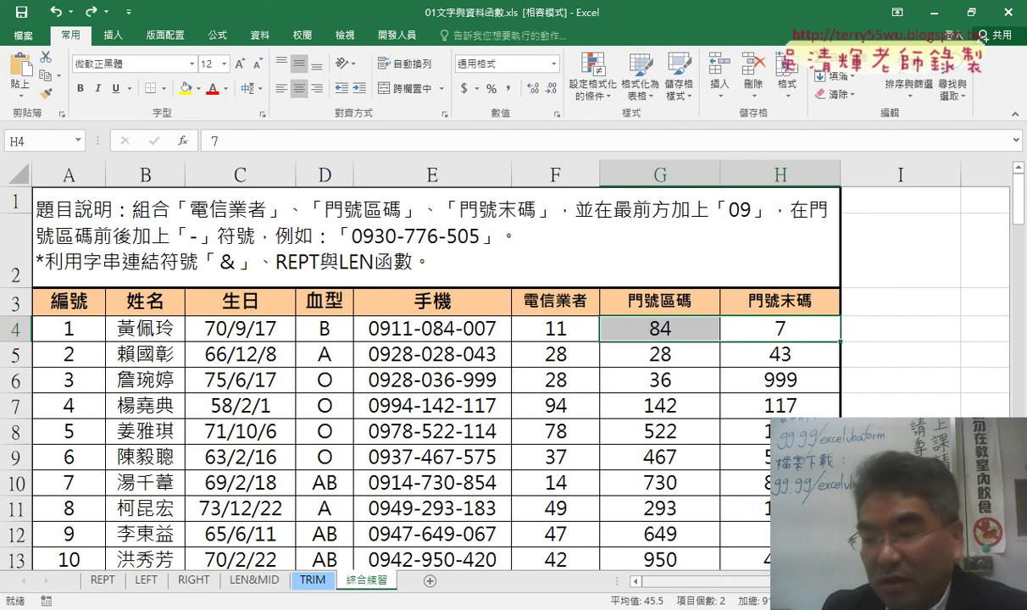
pyautogui.hscroll(1, 807, 334)
# Step: Insert a function into I4, picking TEXT from the Text category
pyautogui.click(835, 330)
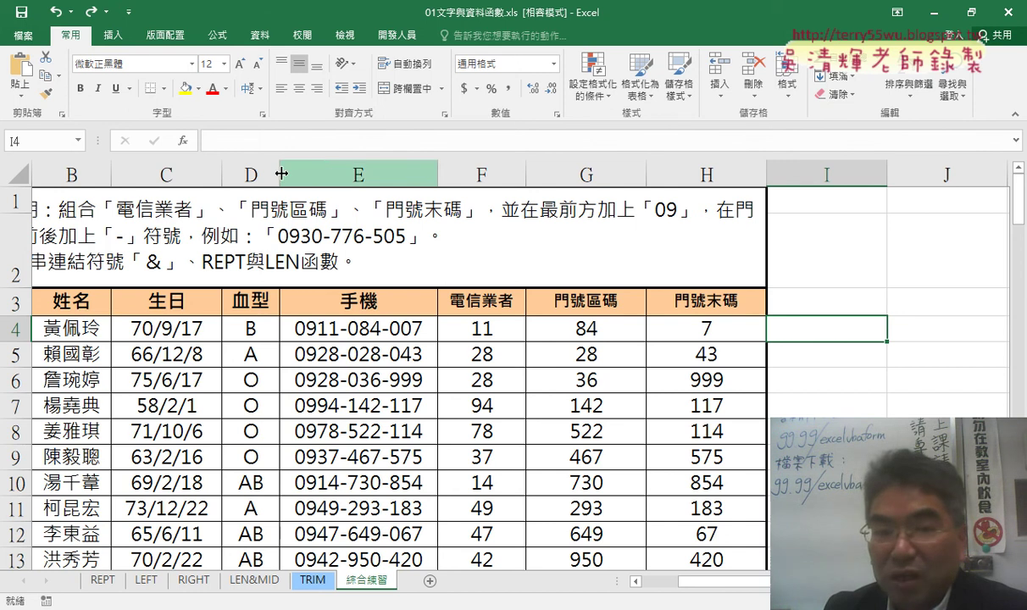
pyautogui.click(183, 144)
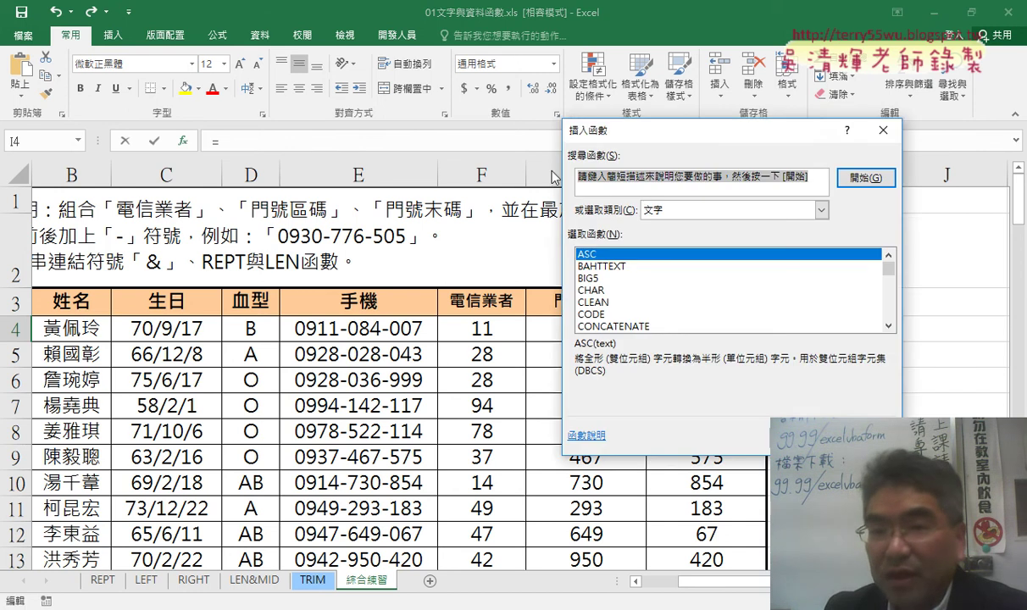
pyautogui.moveTo(589, 130); pyautogui.dragTo(256, 116)
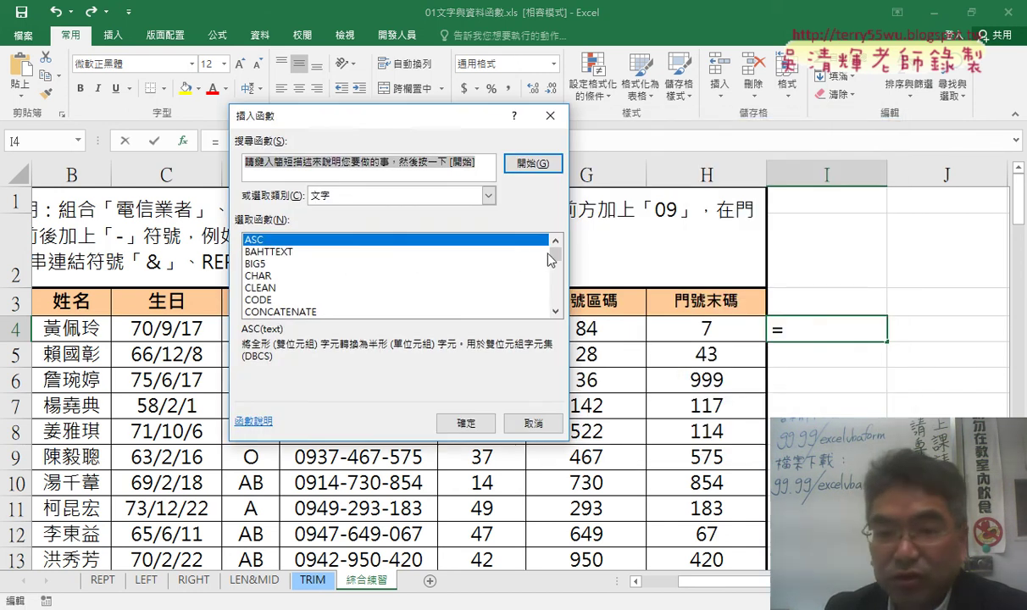
pyautogui.click(398, 197)
pyautogui.click(421, 203)
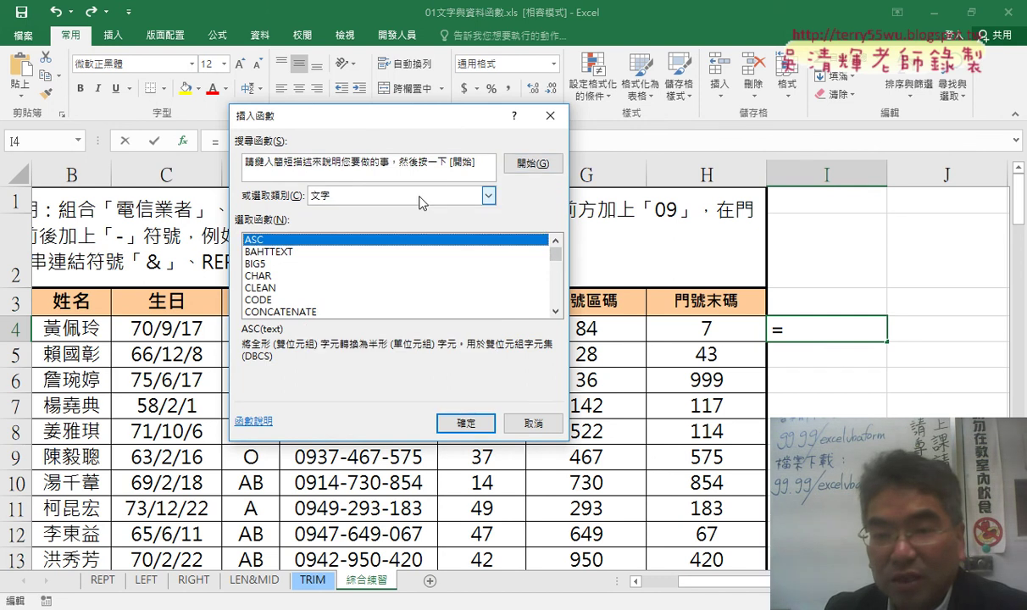
pyautogui.moveTo(556, 258)
pyautogui.mouseDown()
pyautogui.moveTo(555, 295)
pyautogui.moveTo(535, 303)
pyautogui.mouseUp()
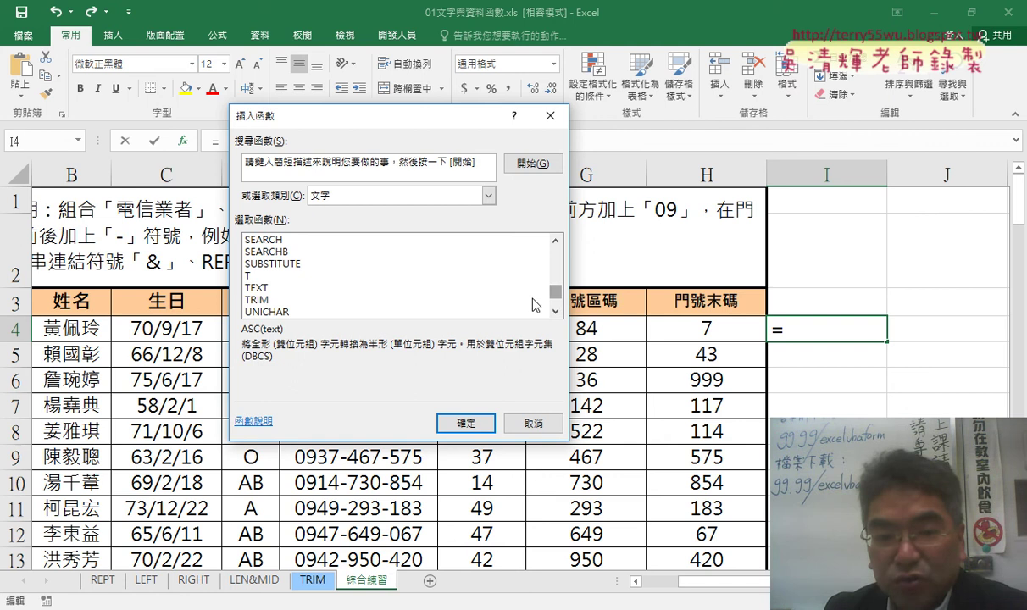
pyautogui.click(310, 288)
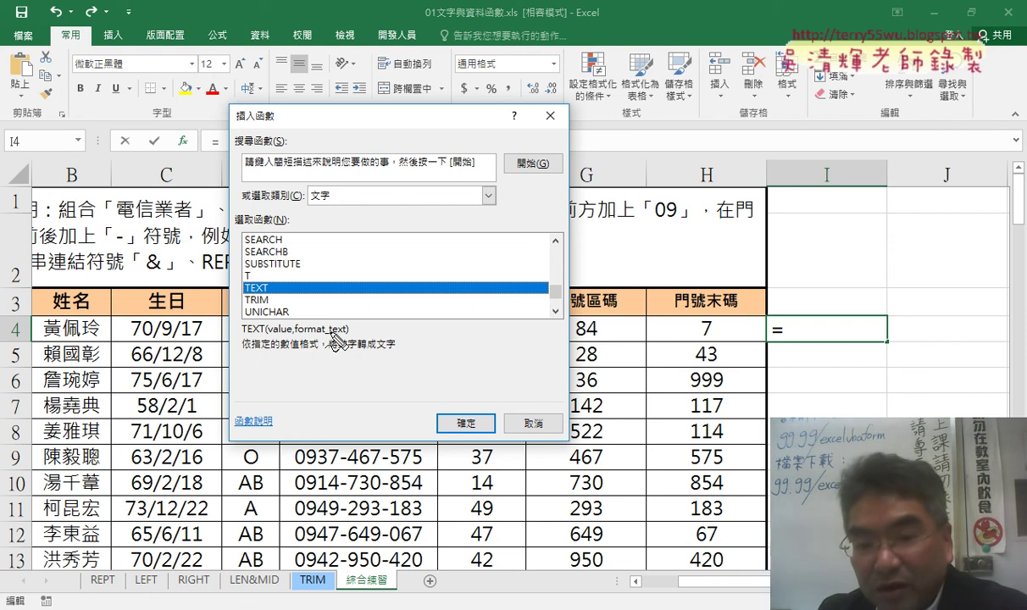
# Step: Sketch the "000" format_text argument on screen, then confirm TEXT to open its arguments
pyautogui.moveTo(329, 335); pyautogui.dragTo(356, 335)
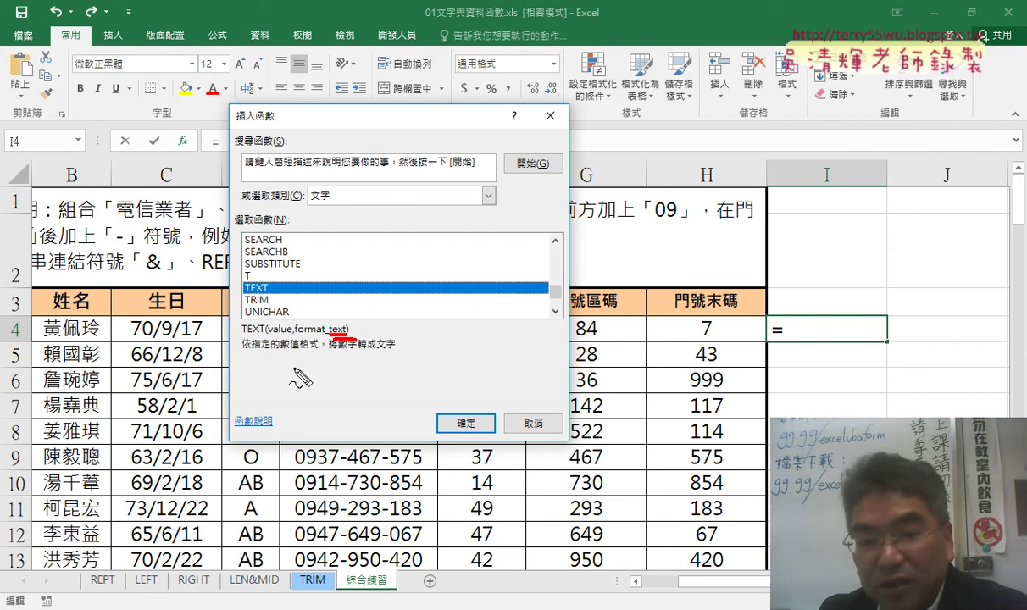
pyautogui.moveTo(295, 356); pyautogui.dragTo(301, 369)
pyautogui.moveTo(366, 355); pyautogui.dragTo(375, 373)
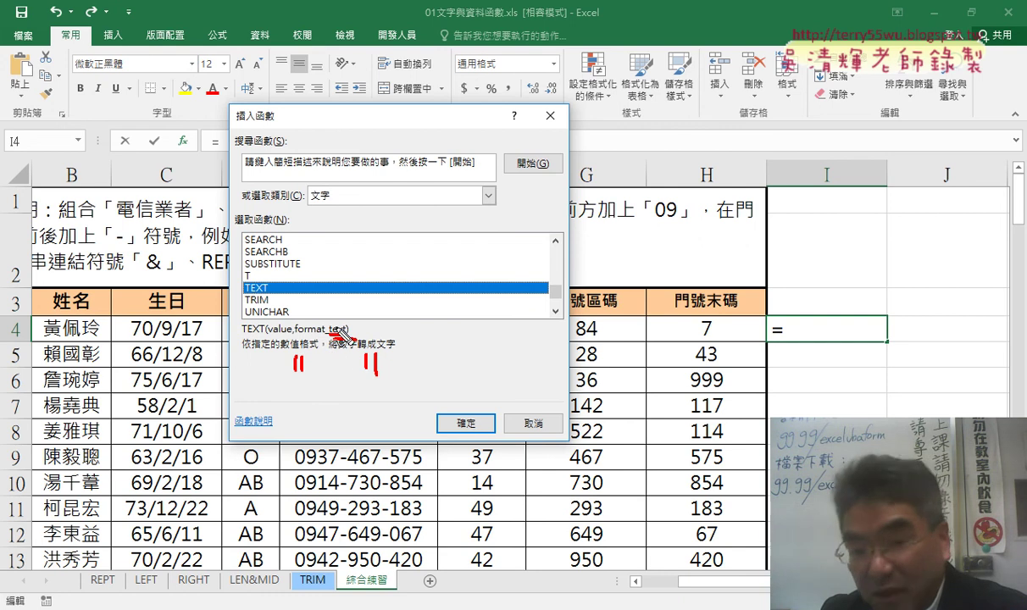
pyautogui.moveTo(317, 362); pyautogui.dragTo(354, 359)
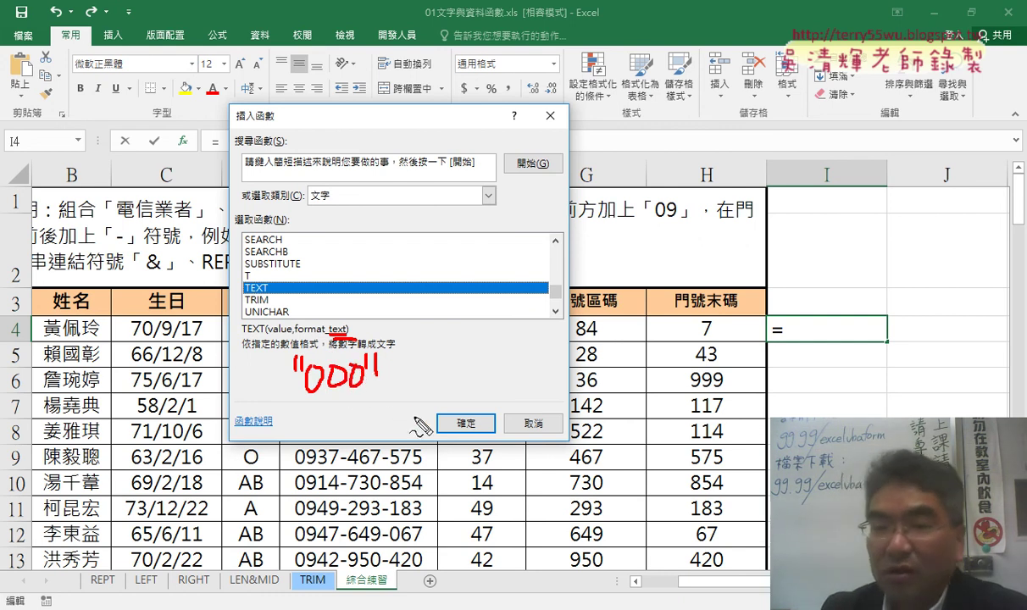
pyautogui.press('Escape')
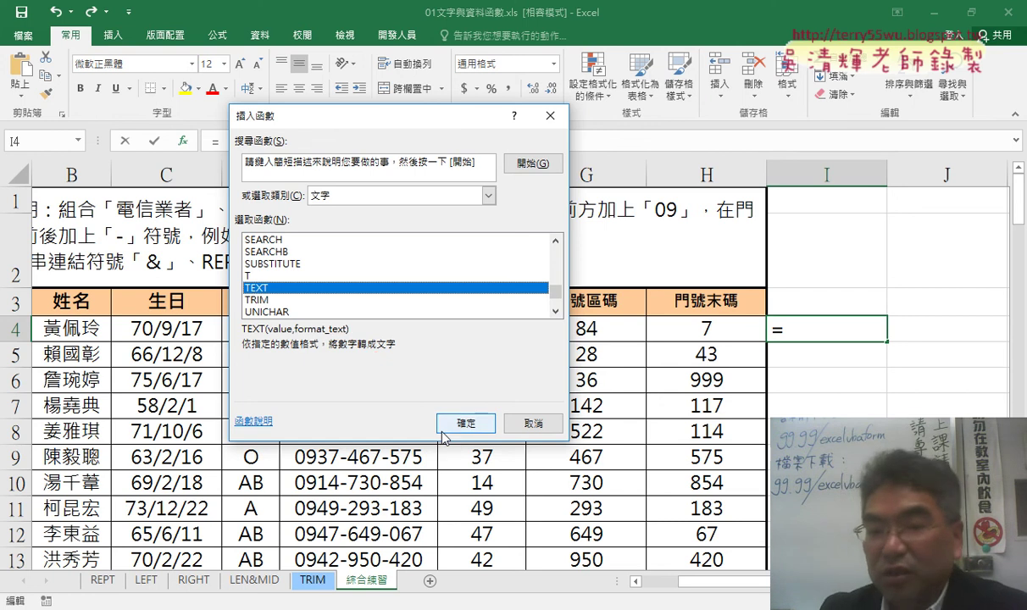
pyautogui.click(444, 434)
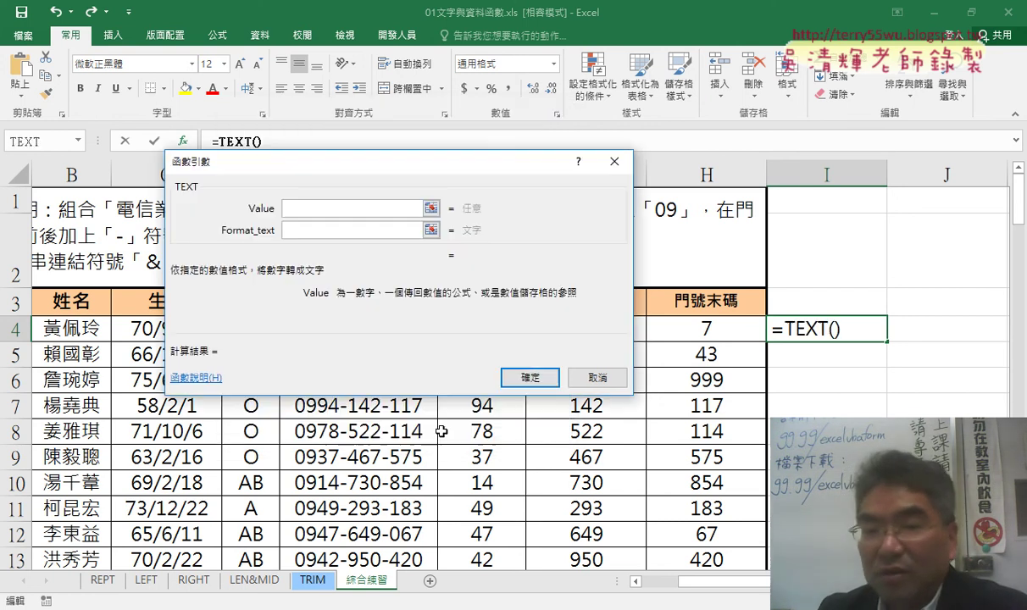
# Step: Set TEXT's Value to G4 and Format_text to "000" in the arguments dialog
pyautogui.moveTo(385, 171); pyautogui.dragTo(693, 373)
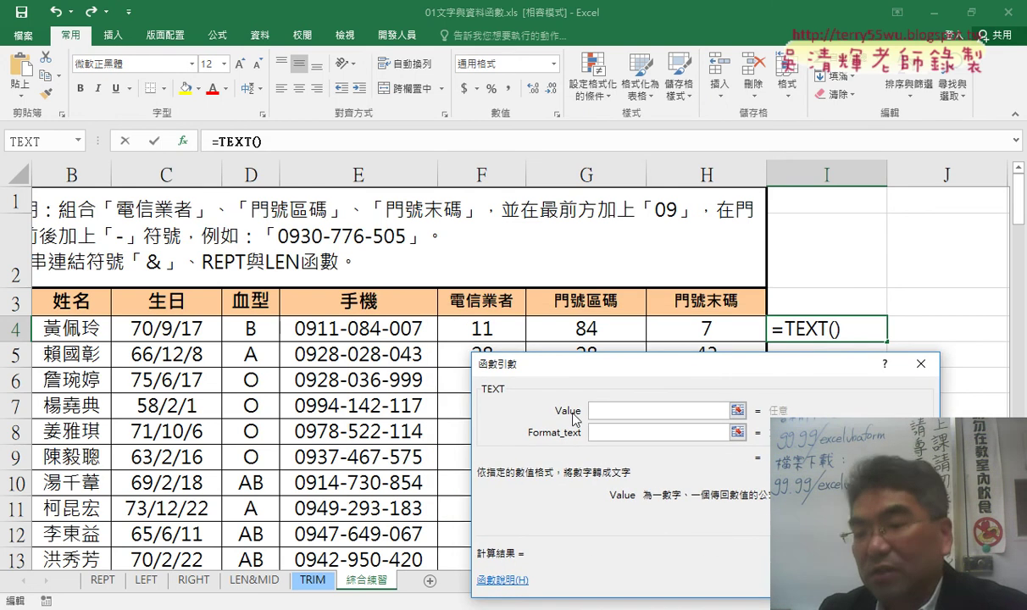
pyautogui.click(598, 330)
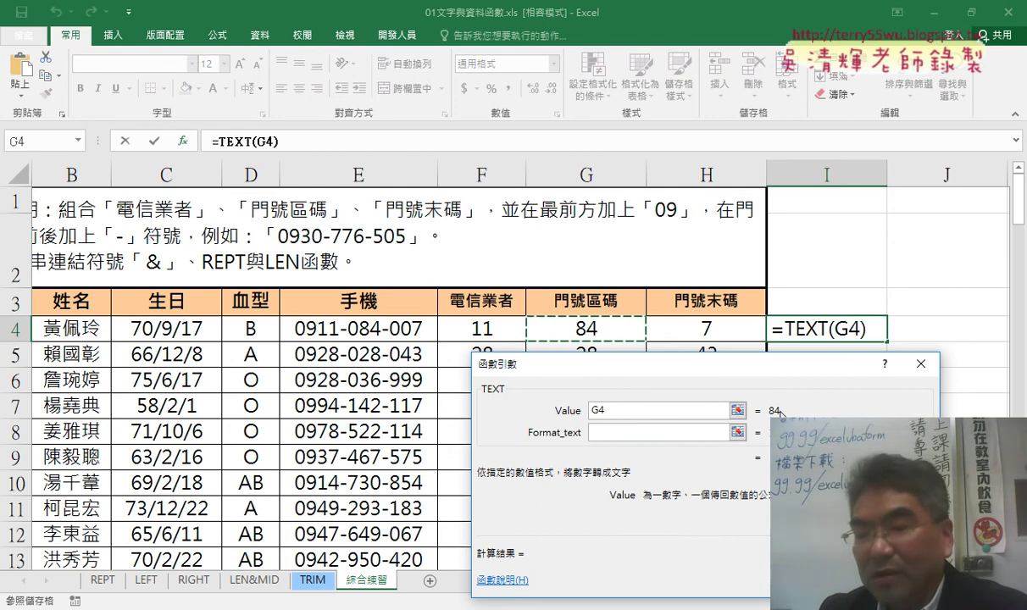
pyautogui.click(645, 435)
pyautogui.click(649, 435)
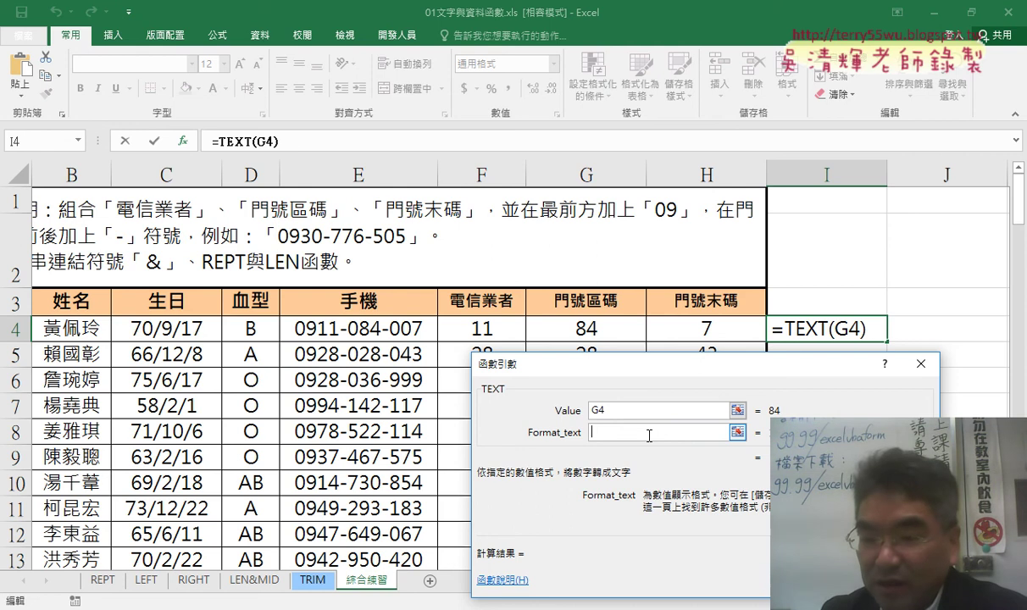
pyautogui.write('000')
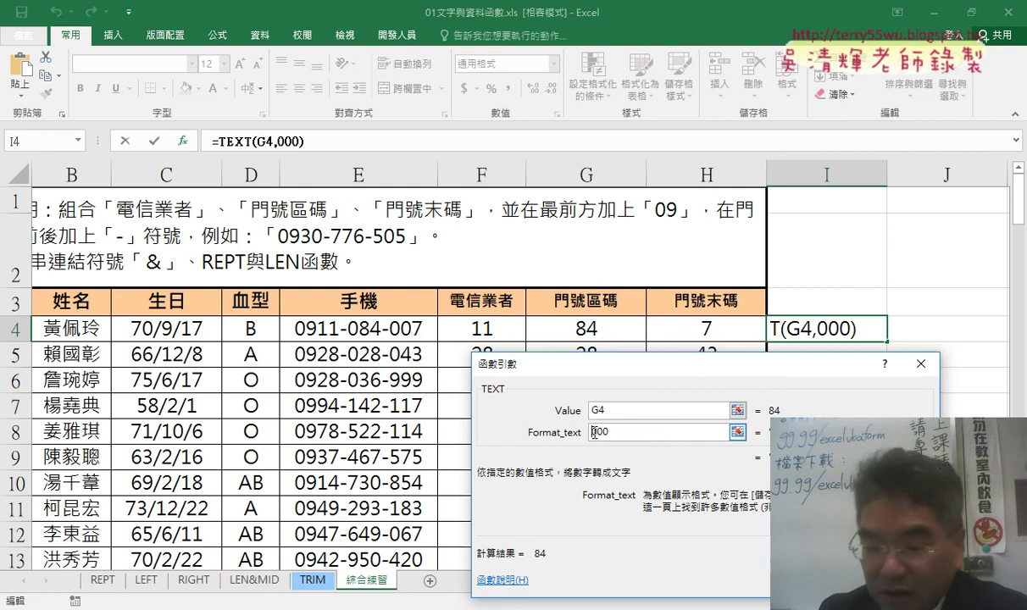
pyautogui.press('Home')
pyautogui.write('"')
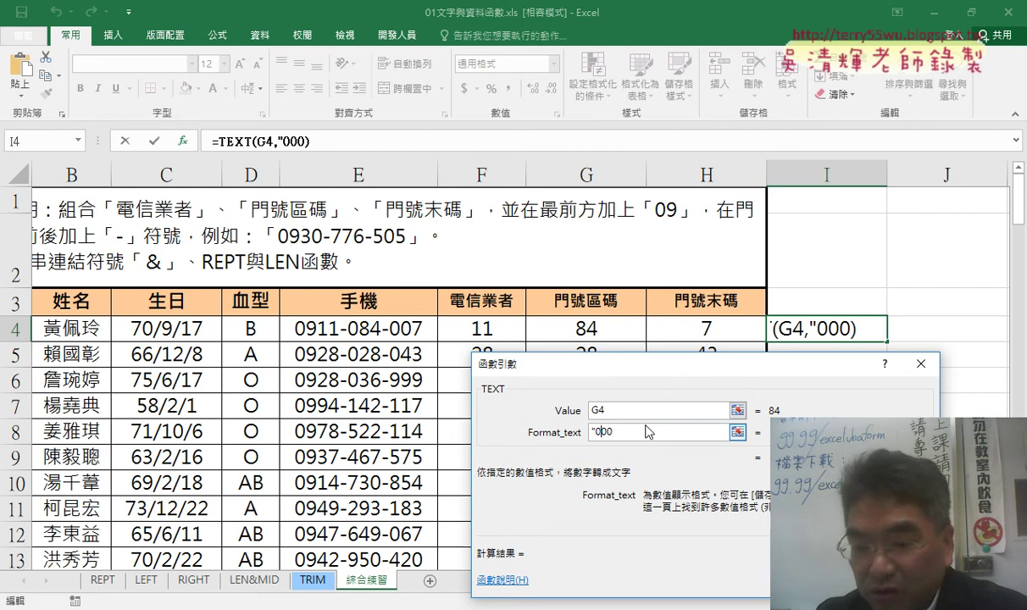
pyautogui.press('End')
pyautogui.write('"')
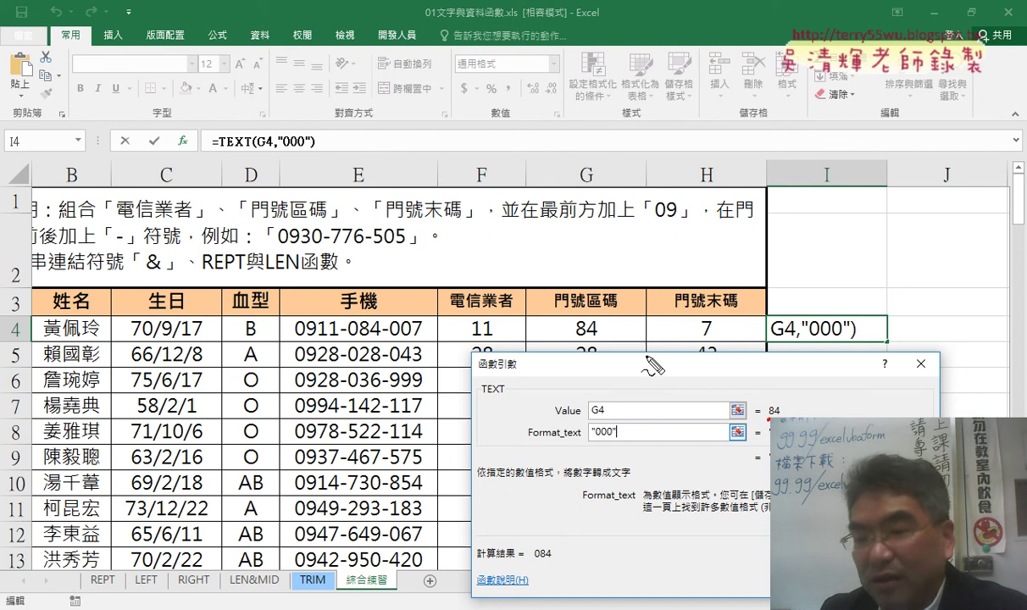
# Step: Mark G4's 84 against the 084 result, then enter =TEXT(G4,"000") in I4
pyautogui.moveTo(576, 344); pyautogui.dragTo(601, 340)
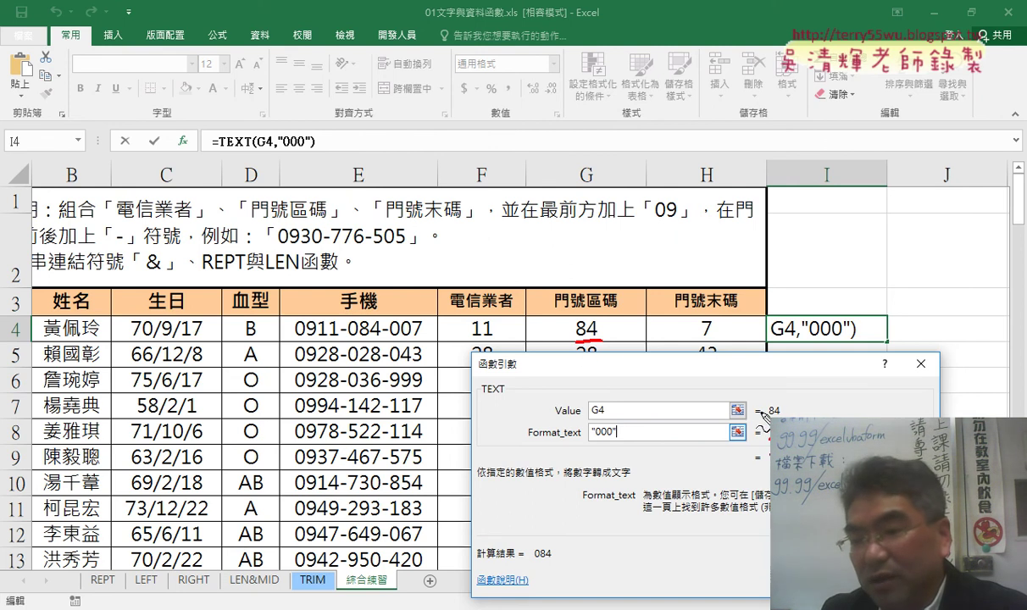
pyautogui.moveTo(762, 416)
pyautogui.mouseDown()
pyautogui.moveTo(760, 455)
pyautogui.moveTo(767, 449)
pyautogui.mouseUp()
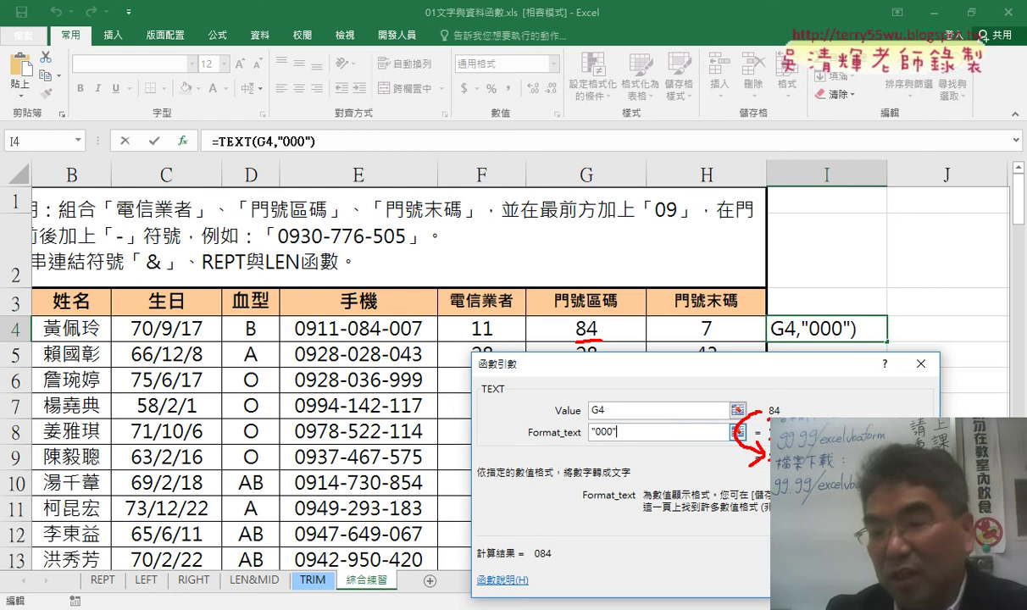
pyautogui.press('Escape')
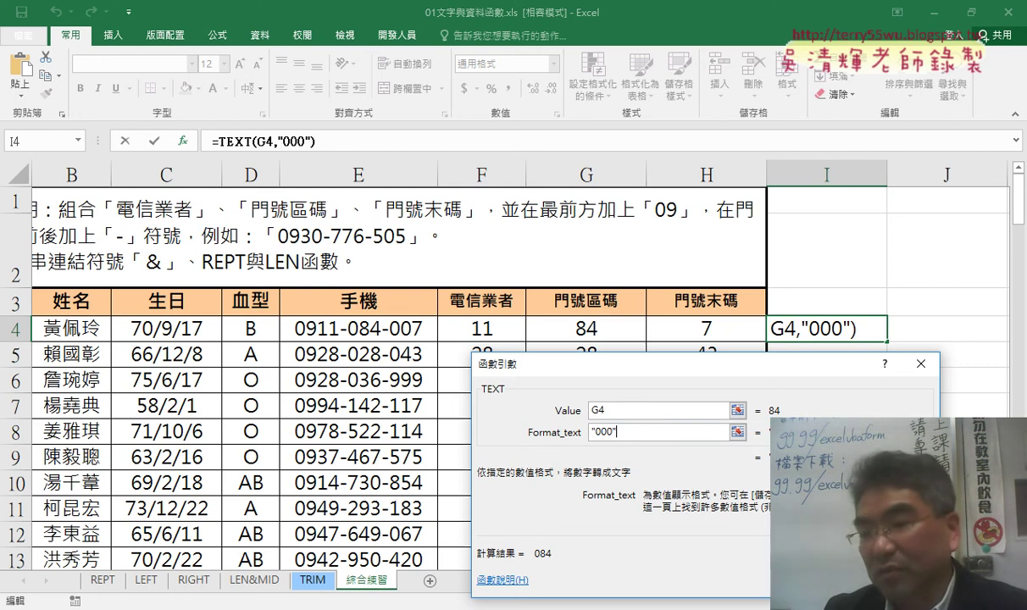
pyautogui.press('Return')
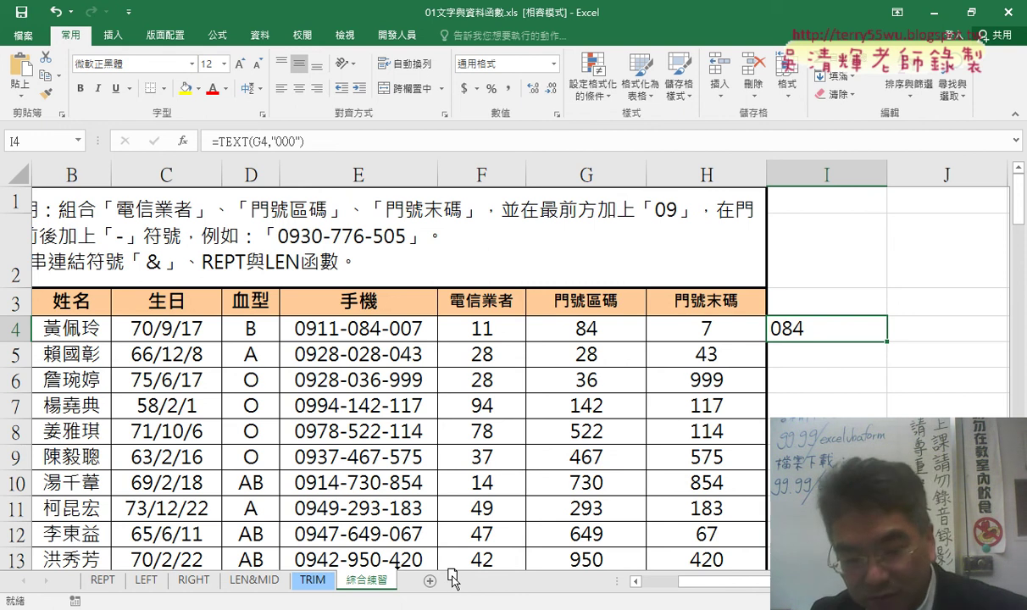
# Step: Copy the 綜合練習 sheet, rename the copy 綜合練習 (TEXT), and select E4
pyautogui.hotkey('ctrl', 'c')
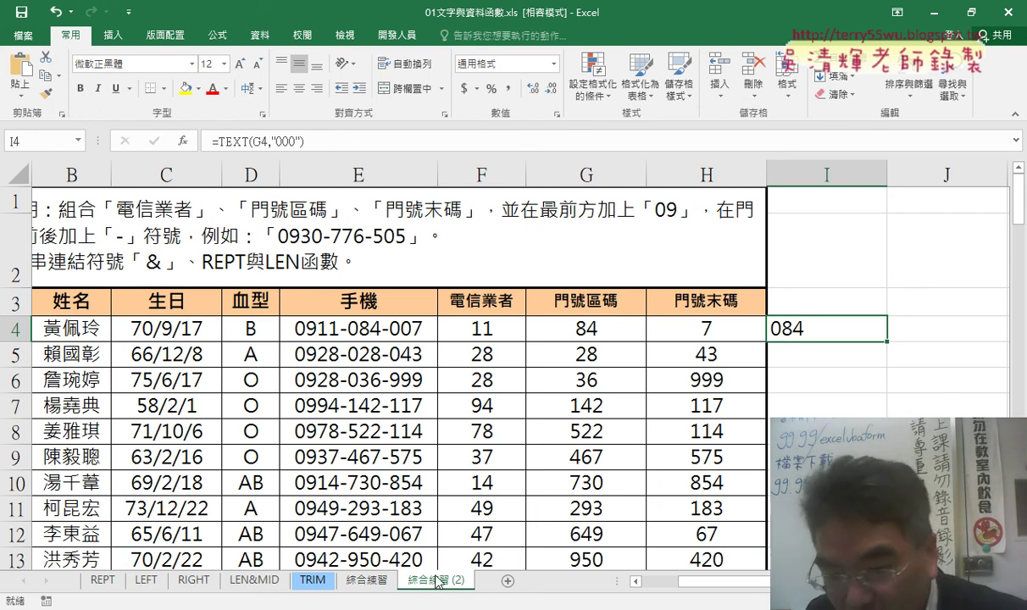
pyautogui.doubleClick(462, 581)
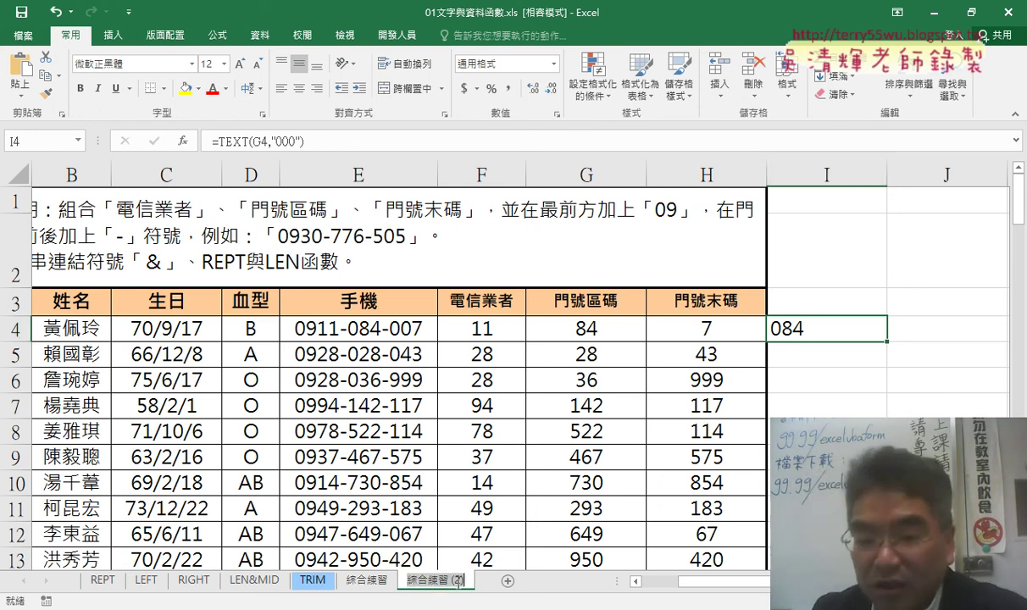
pyautogui.press('BackSpace')
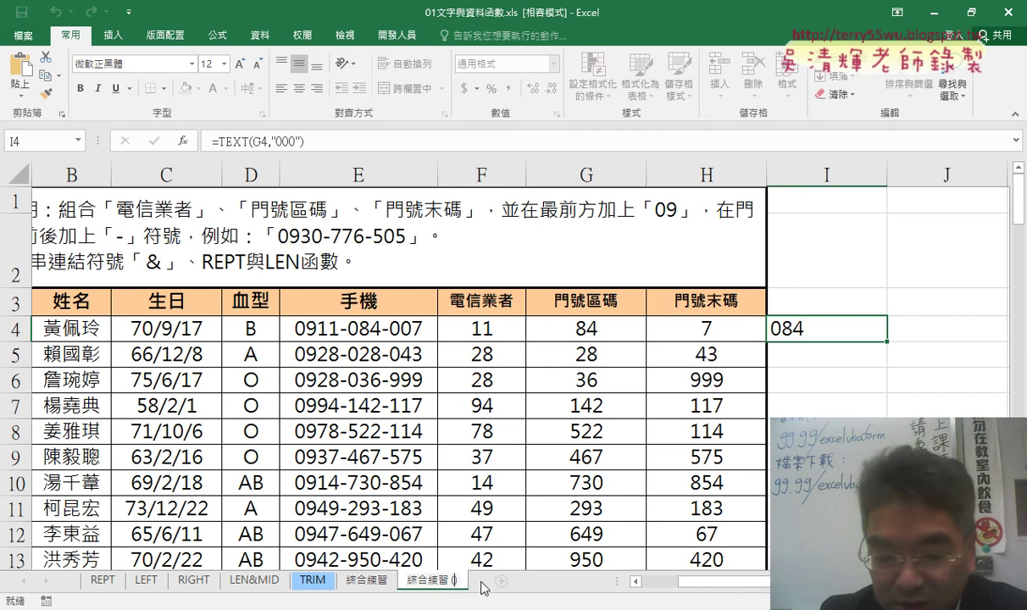
pyautogui.write('TEXT)')
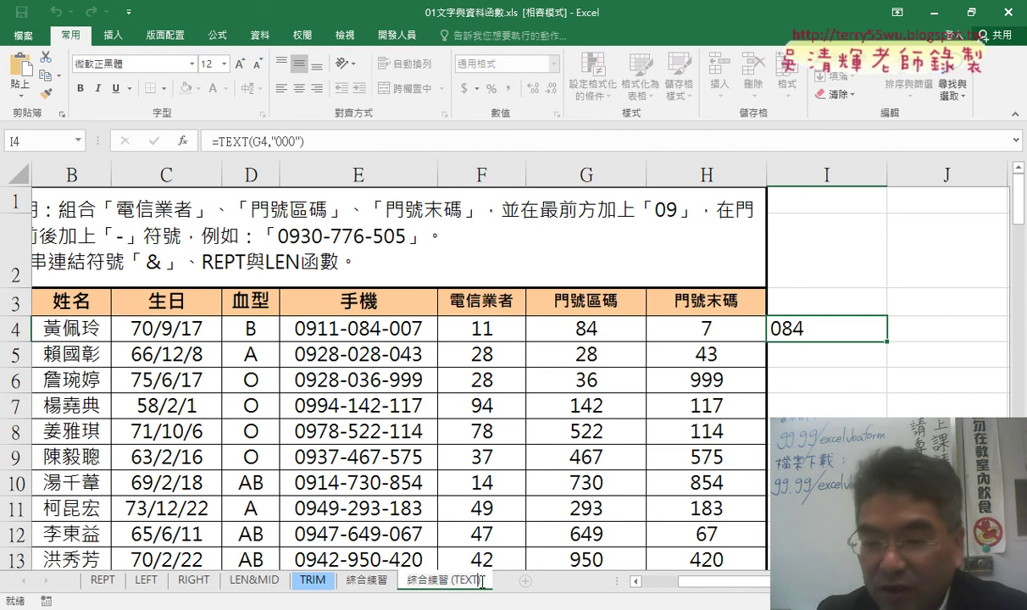
pyautogui.press('Return')
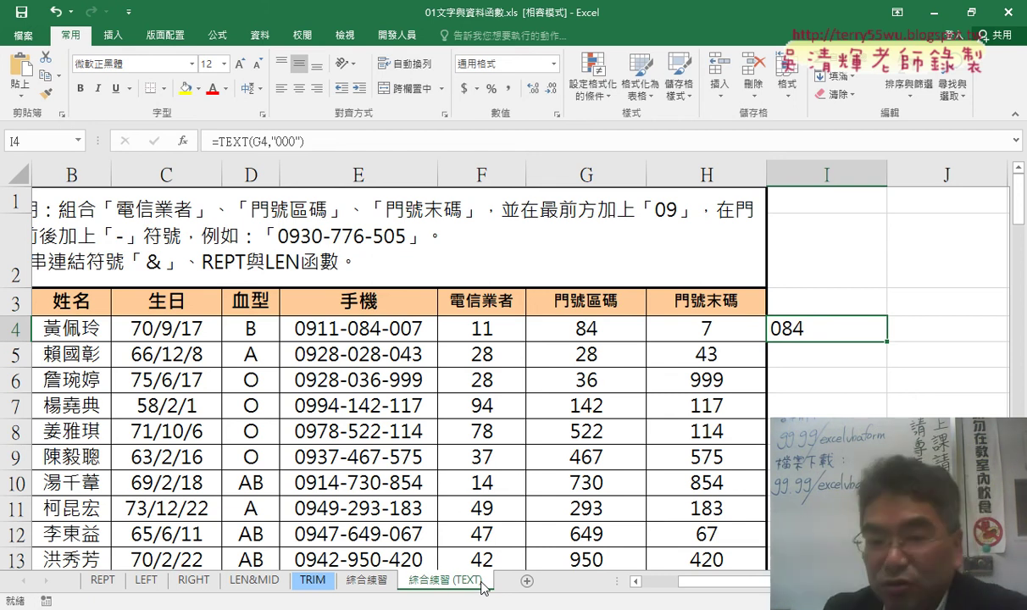
pyautogui.click(393, 329)
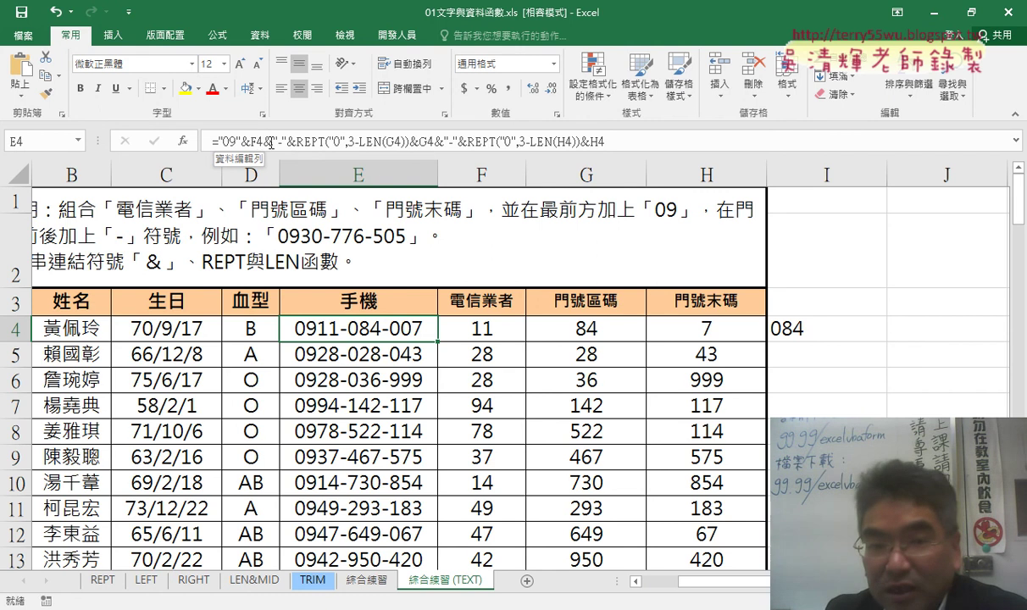
# Step: Replace the REPT(...)&H4 part of E4's formula with text(G4,"000")
pyautogui.click(288, 142)
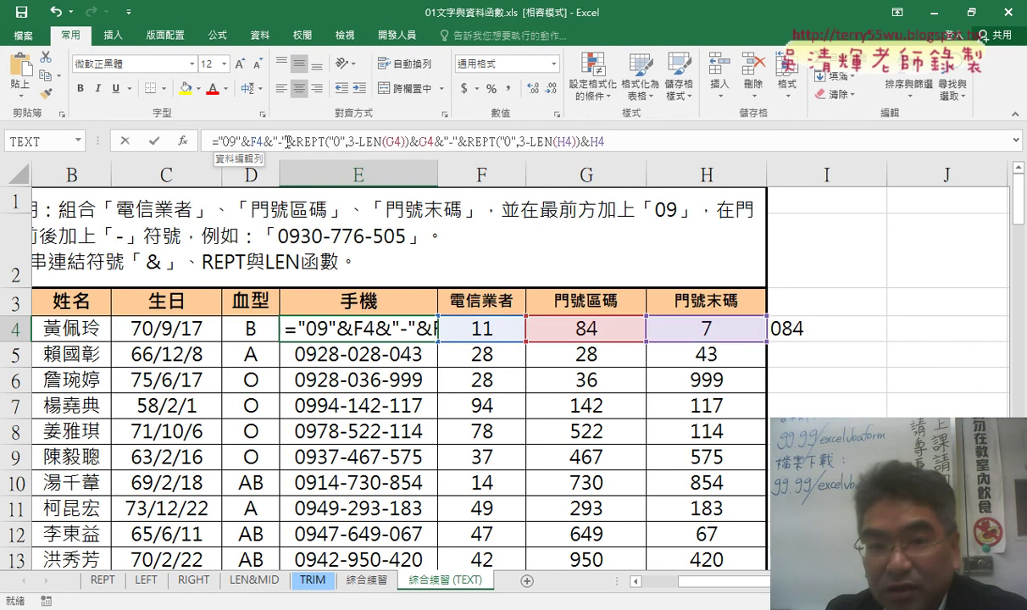
pyautogui.moveTo(295, 142); pyautogui.dragTo(635, 142)
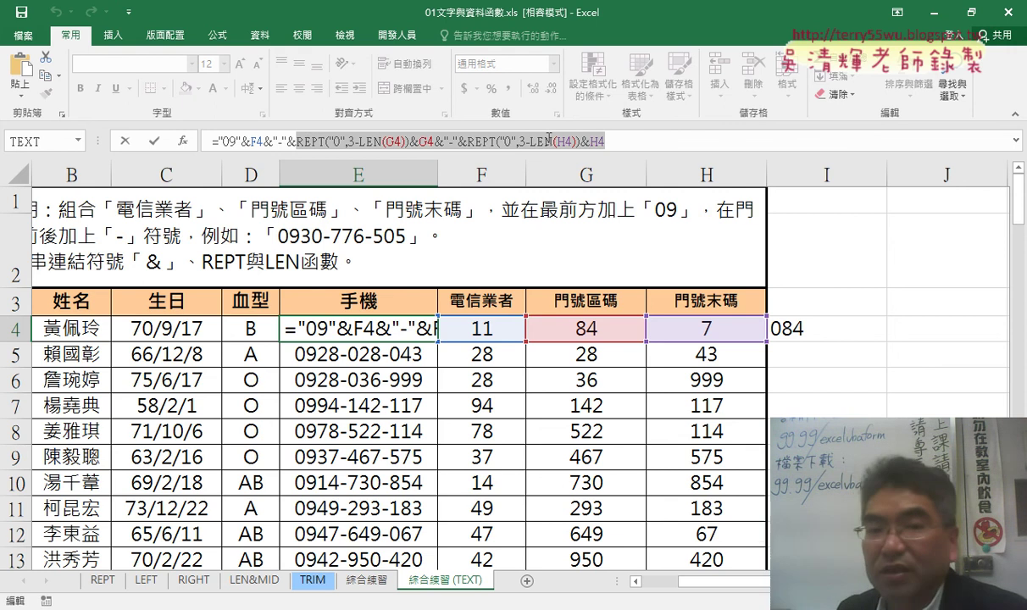
pyautogui.press('BackSpace')
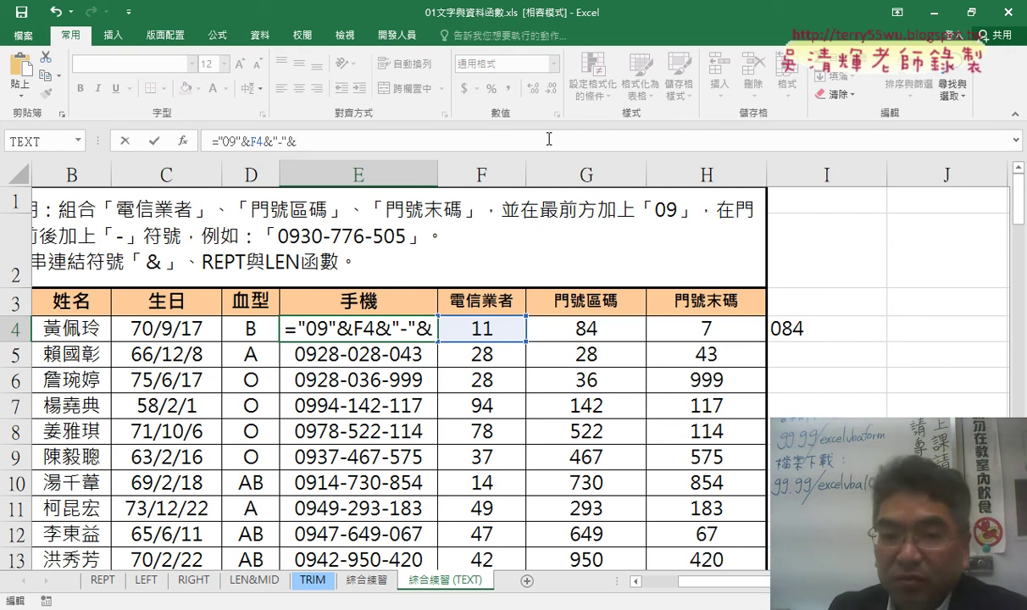
pyautogui.write('t')
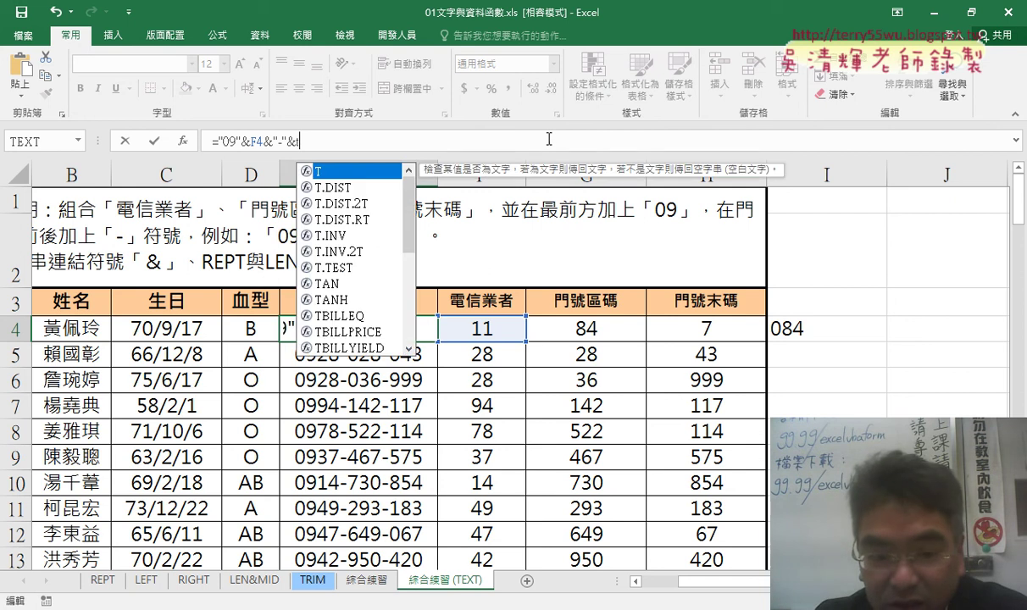
pyautogui.write('ext')
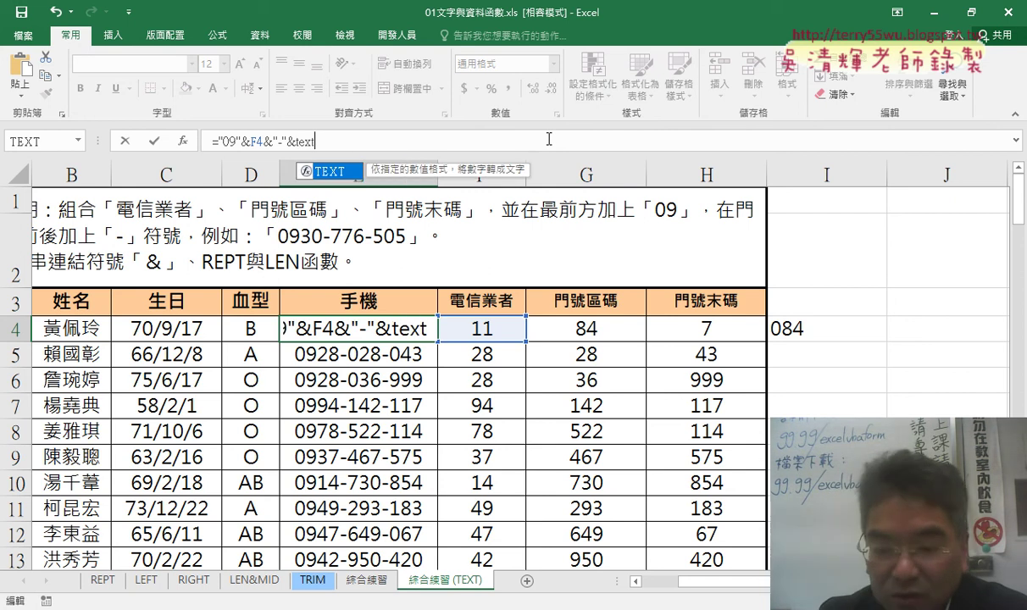
pyautogui.write('(')
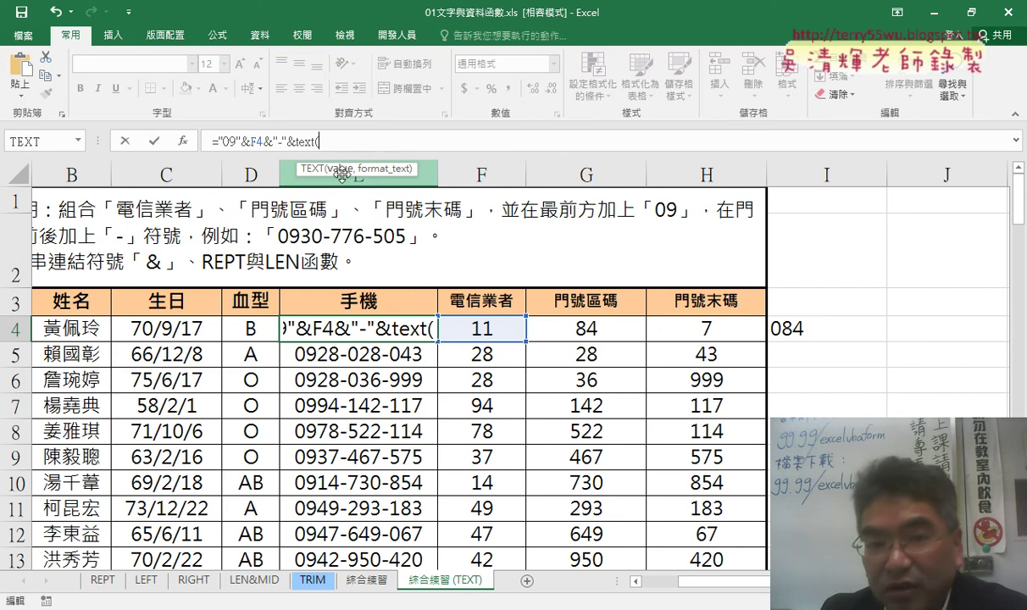
pyautogui.click(589, 329)
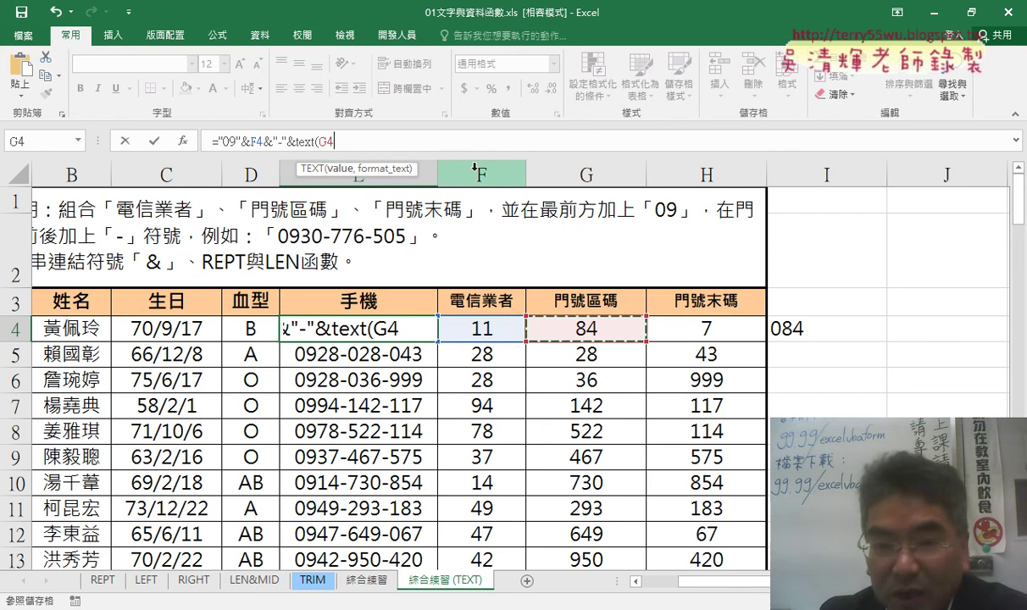
pyautogui.write(',"')
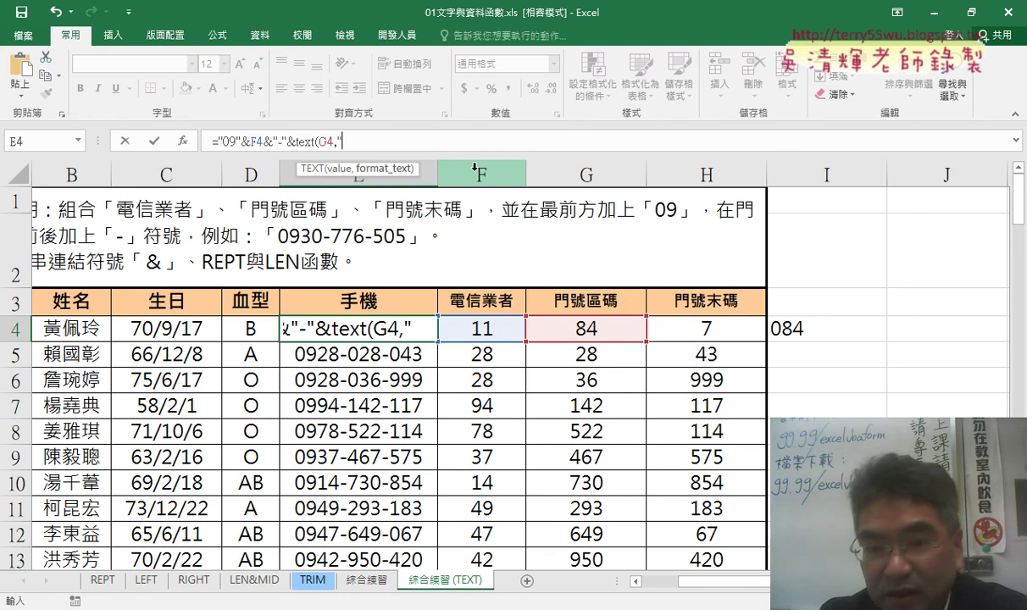
pyautogui.write('000')
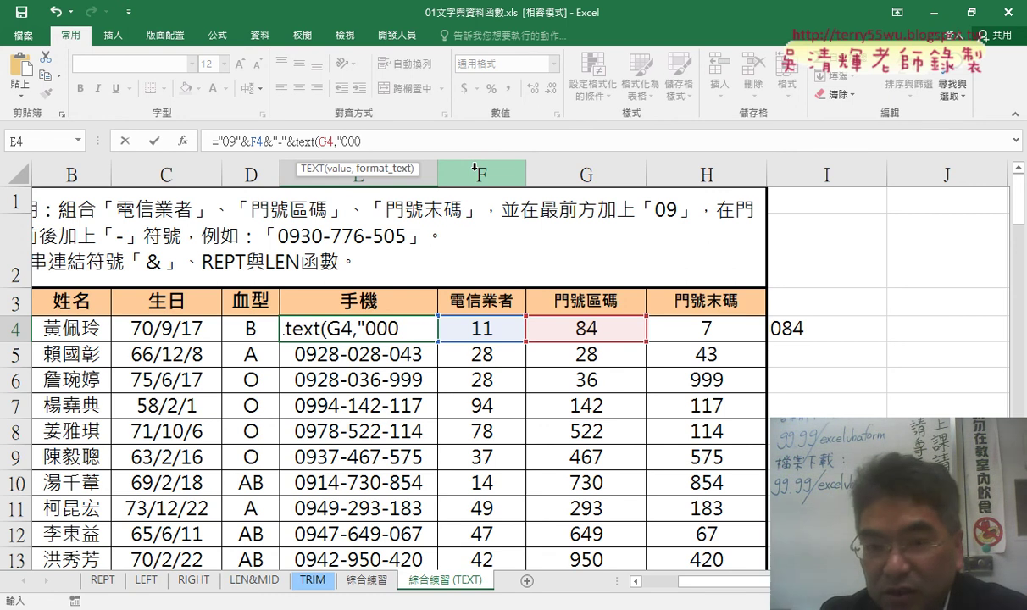
pyautogui.write('"')
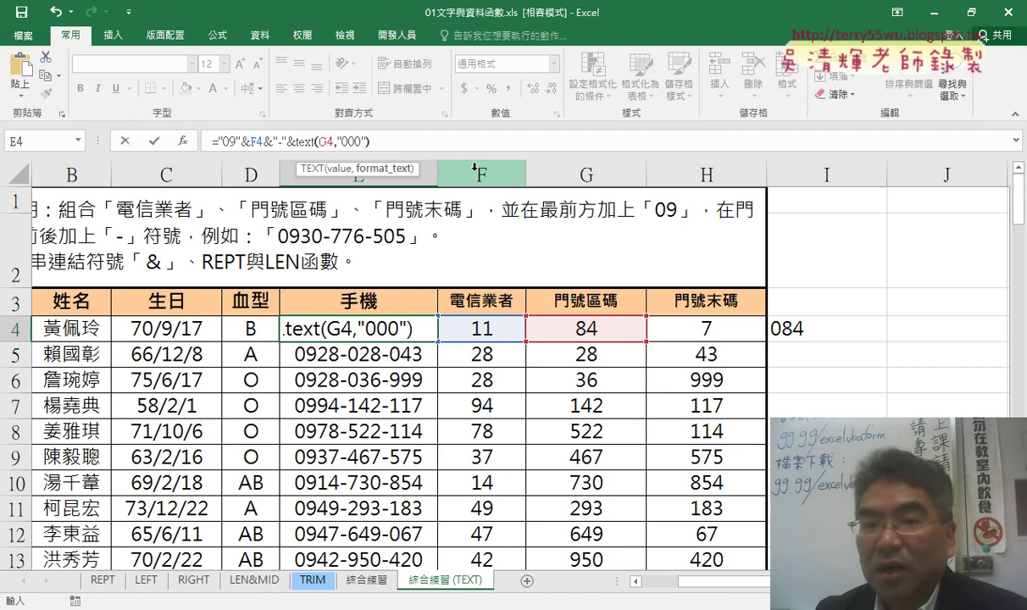
# Step: Put a dash between the quotes after F4& and commit, so E4 shows 0911-084
pyautogui.press('End')
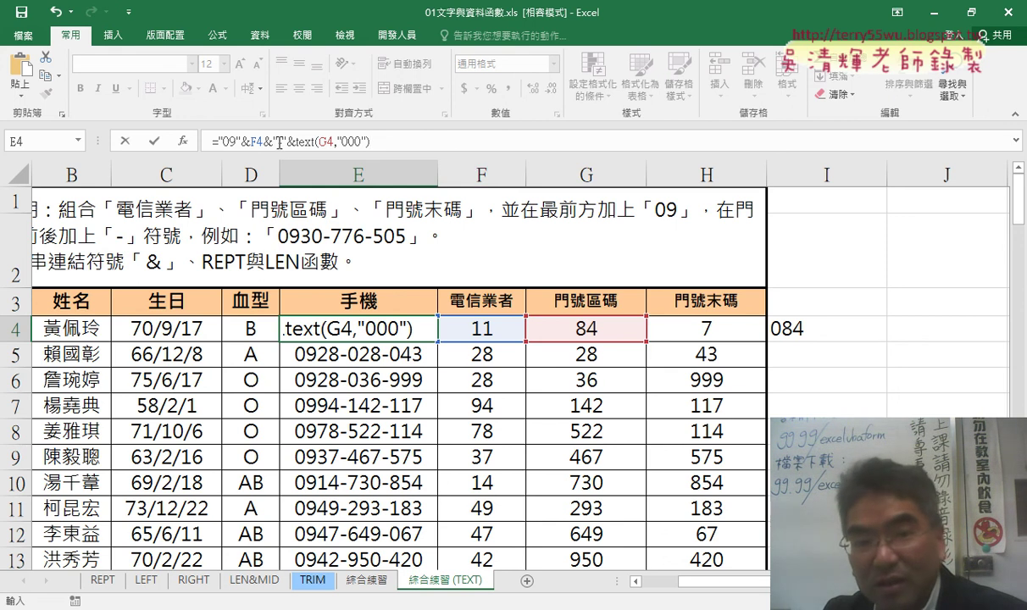
pyautogui.click(277, 141)
pyautogui.write('-')
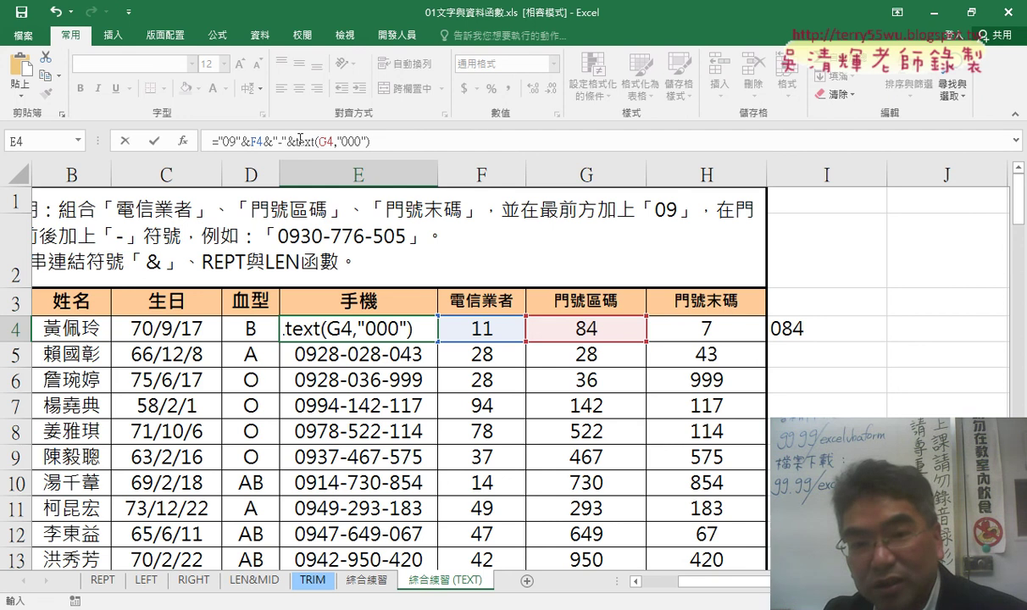
pyautogui.moveTo(297, 142); pyautogui.dragTo(381, 145)
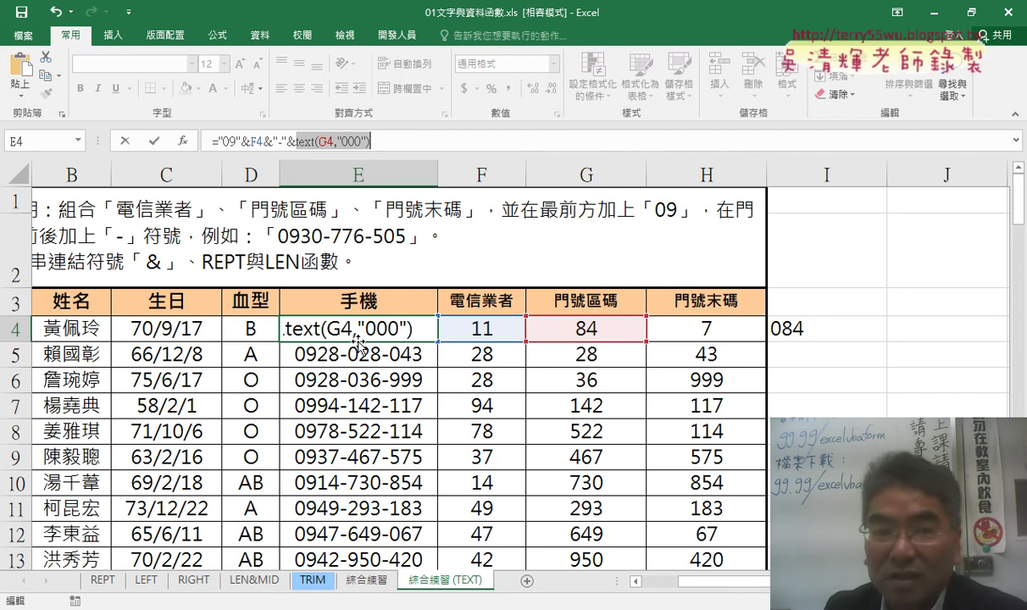
pyautogui.click(155, 145)
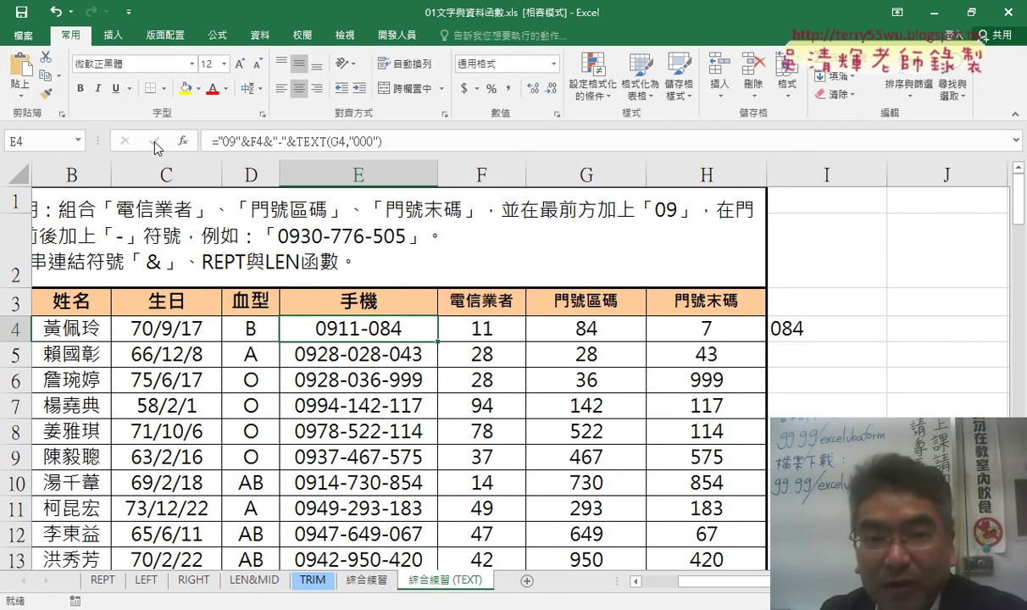
pyautogui.moveTo(263, 142); pyautogui.dragTo(370, 144)
pyautogui.hotkey('ctrl', 'c')
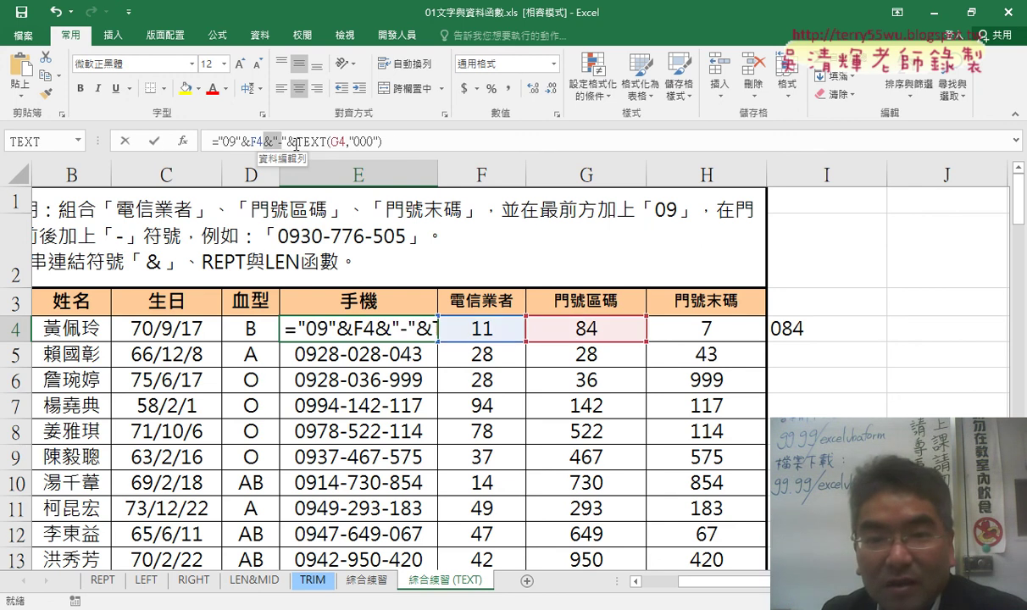
pyautogui.rightClick(521, 142)
pyautogui.press('Escape')
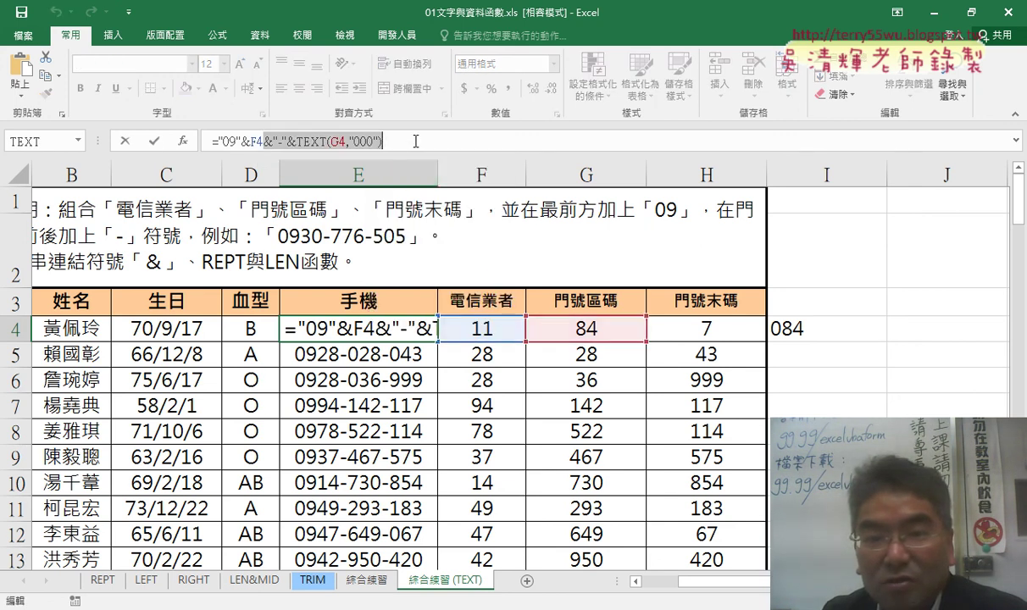
pyautogui.rightClick(415, 146)
pyautogui.click(448, 212)
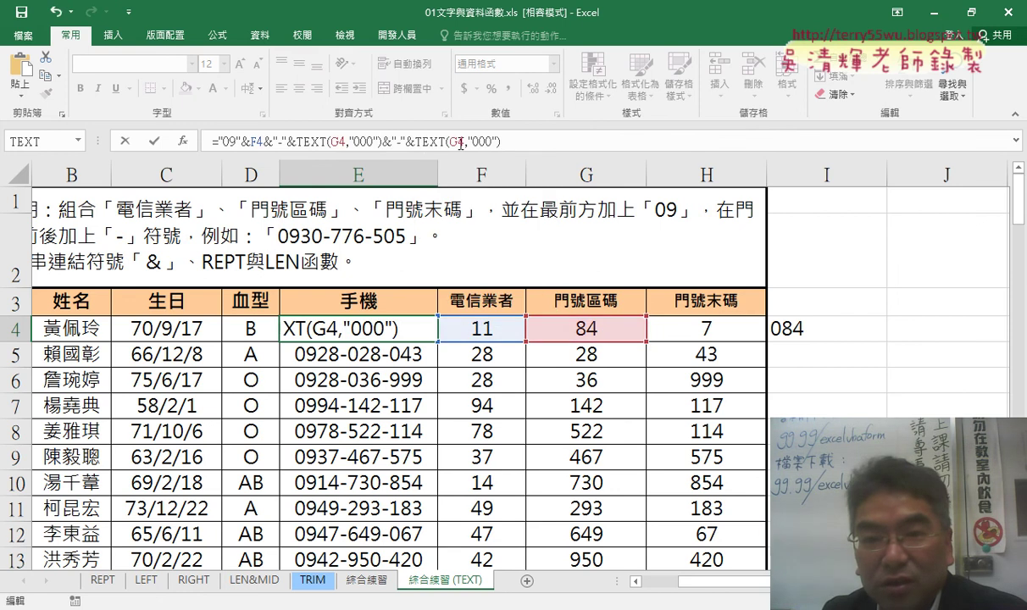
pyautogui.doubleClick(456, 141)
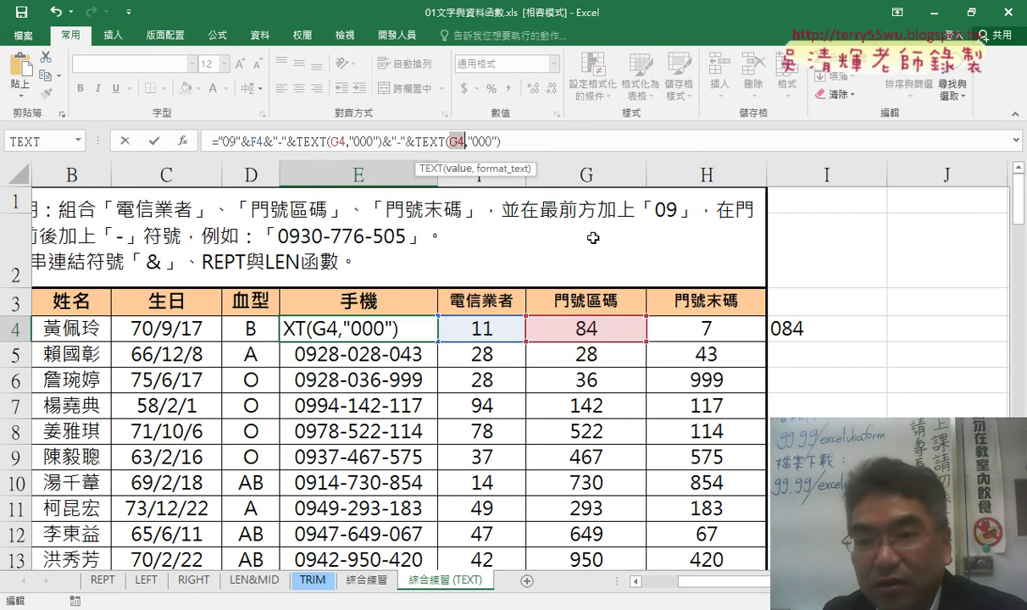
pyautogui.click(731, 330)
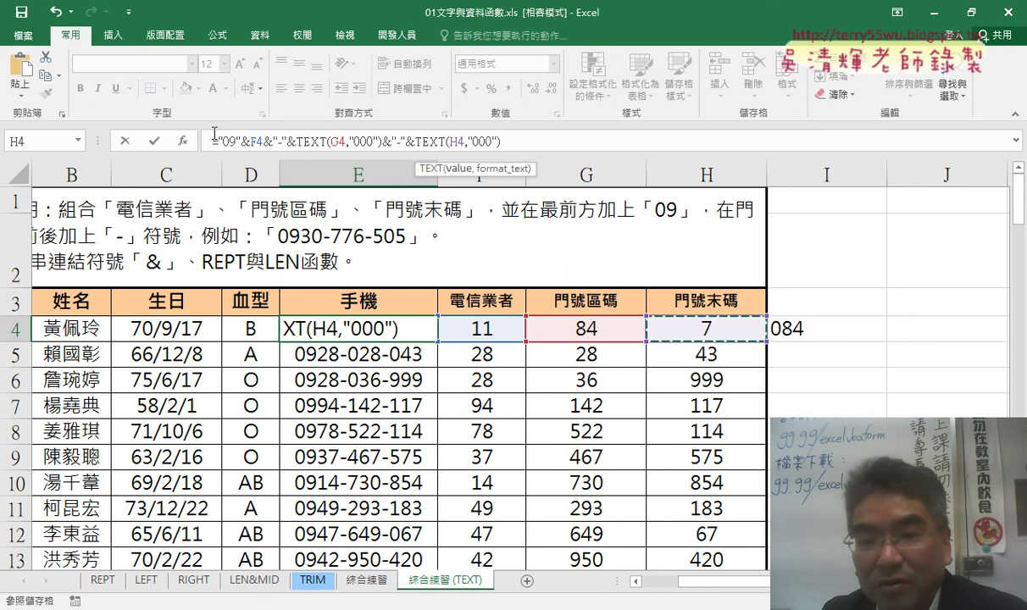
pyautogui.click(156, 142)
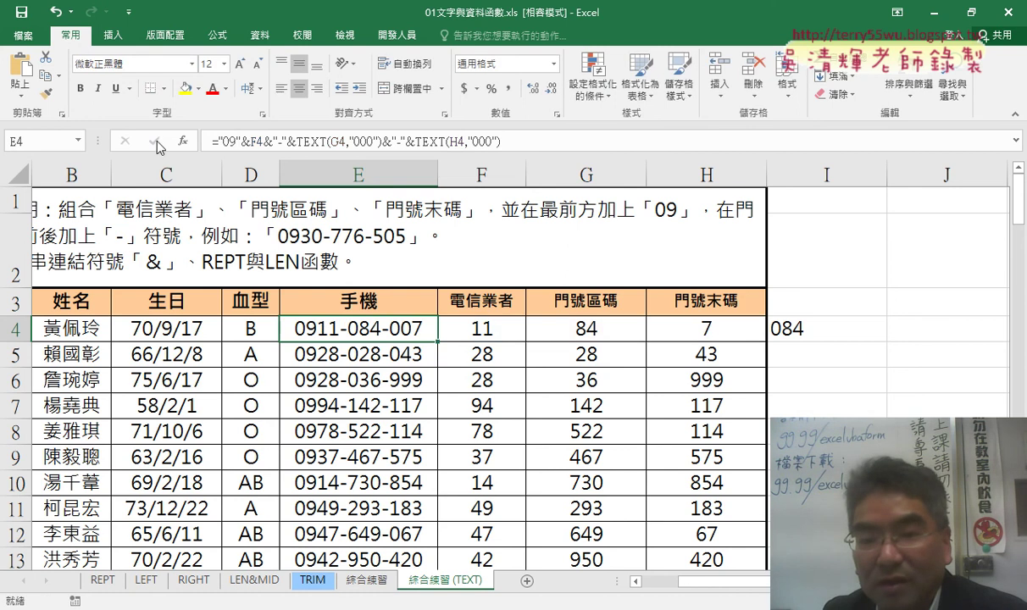
# Step: Fill the phone formula down column E and delete the helper formula in I4
pyautogui.doubleClick(439, 342)
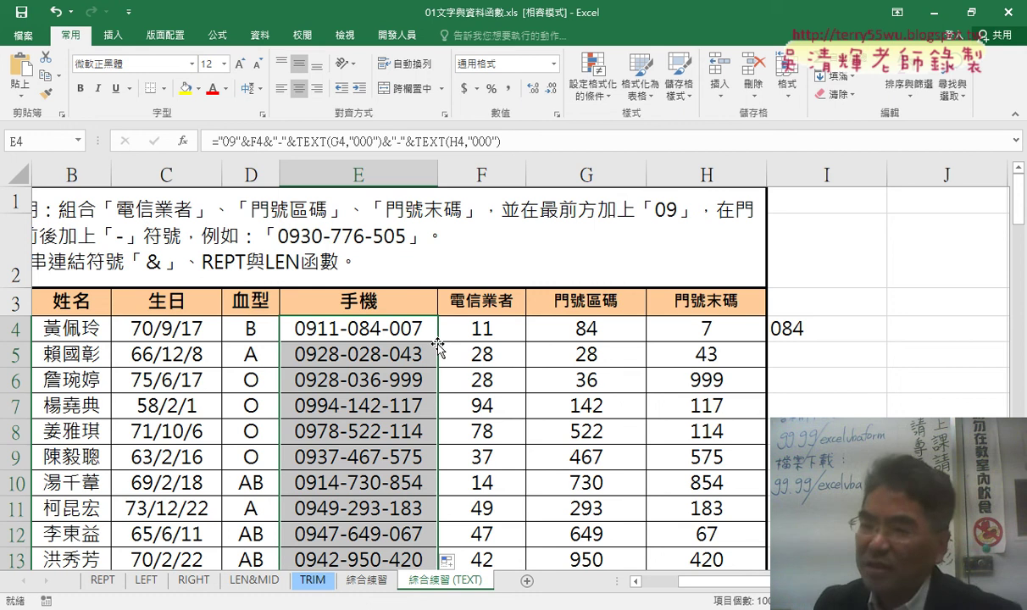
pyautogui.click(784, 333)
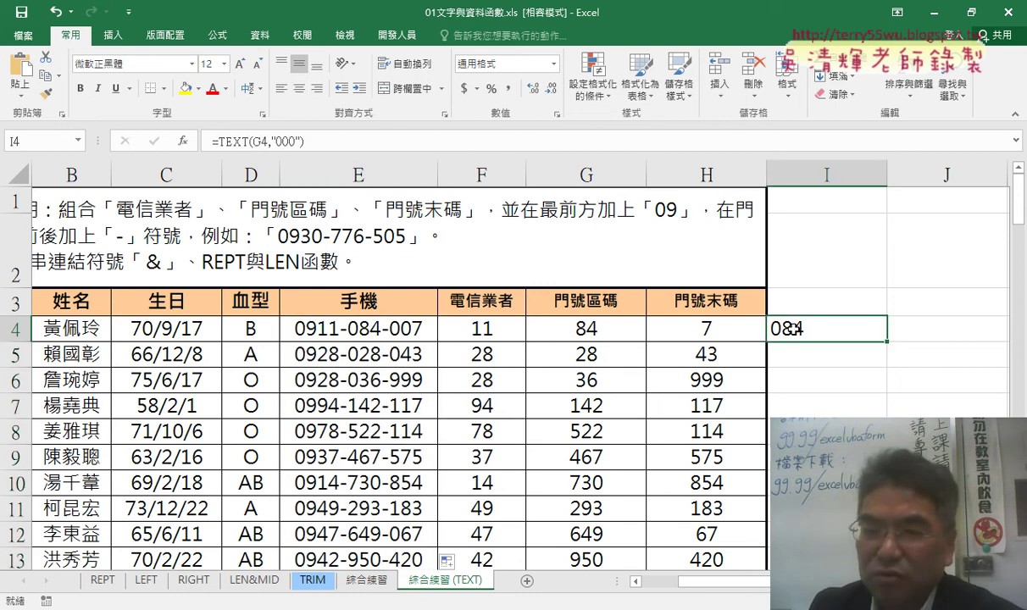
pyautogui.press('Delete')
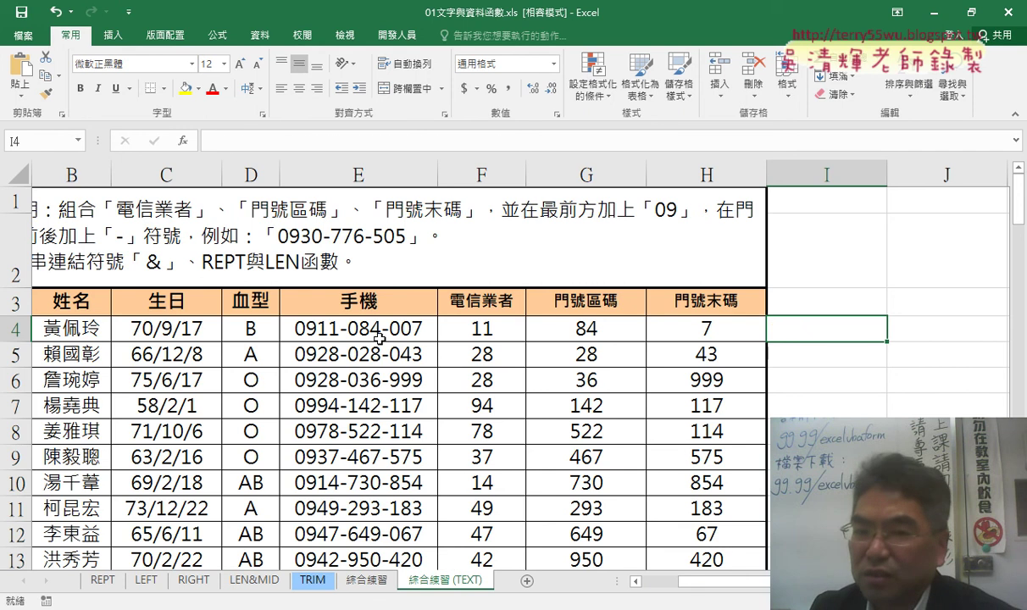
pyautogui.click(374, 335)
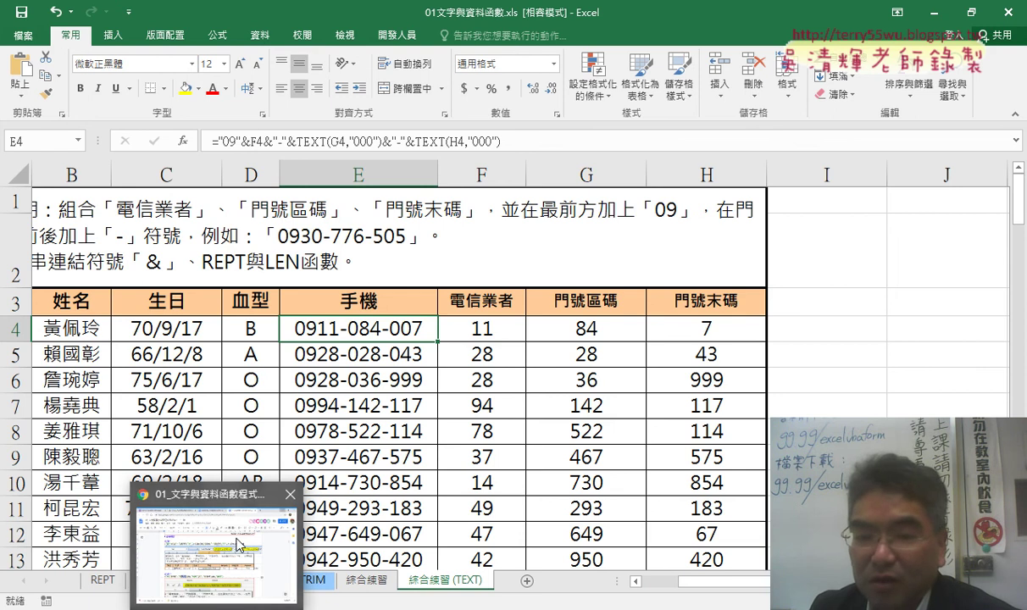
pyautogui.click(227, 513)
pyautogui.scroll(-5, 631, 378)
pyautogui.scroll(-5, 635, 374)
pyautogui.scroll(-5, 637, 373)
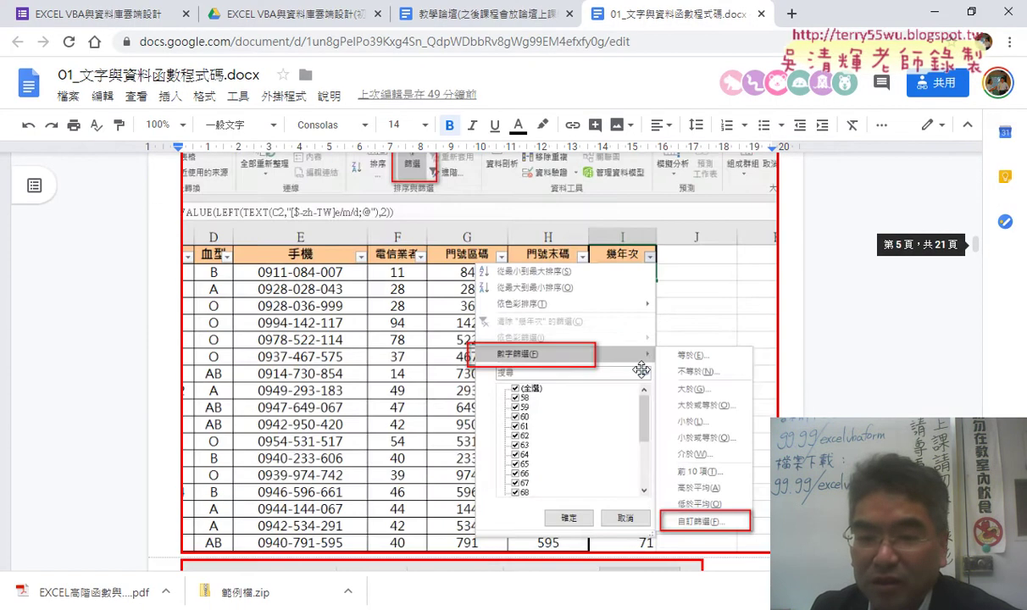
pyautogui.scroll(-5, 642, 370)
pyautogui.scroll(-4, 641, 369)
pyautogui.scroll(-4, 641, 369)
pyautogui.scroll(1, 642, 366)
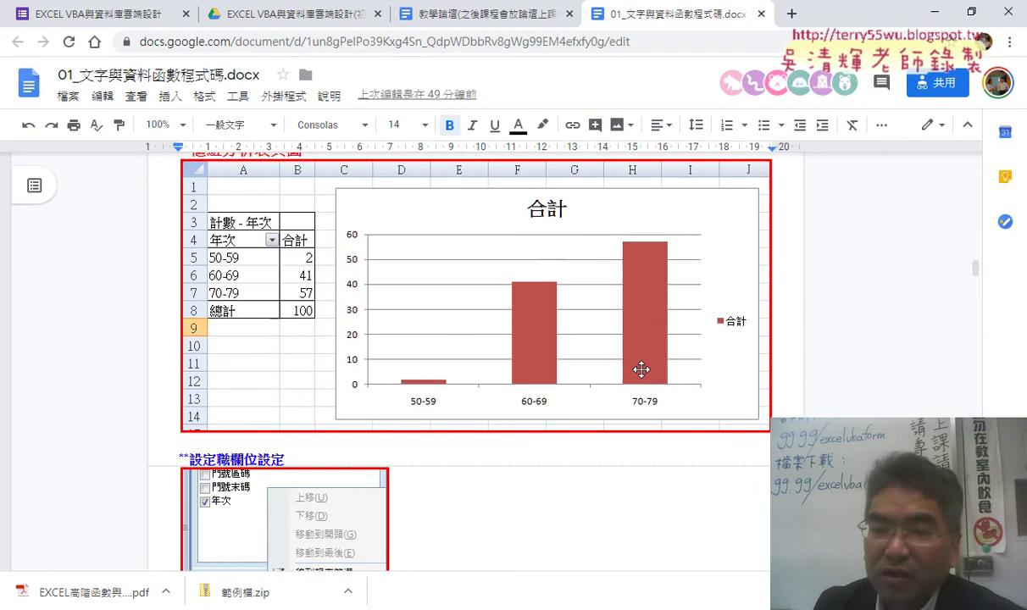
pyautogui.scroll(1, 643, 361)
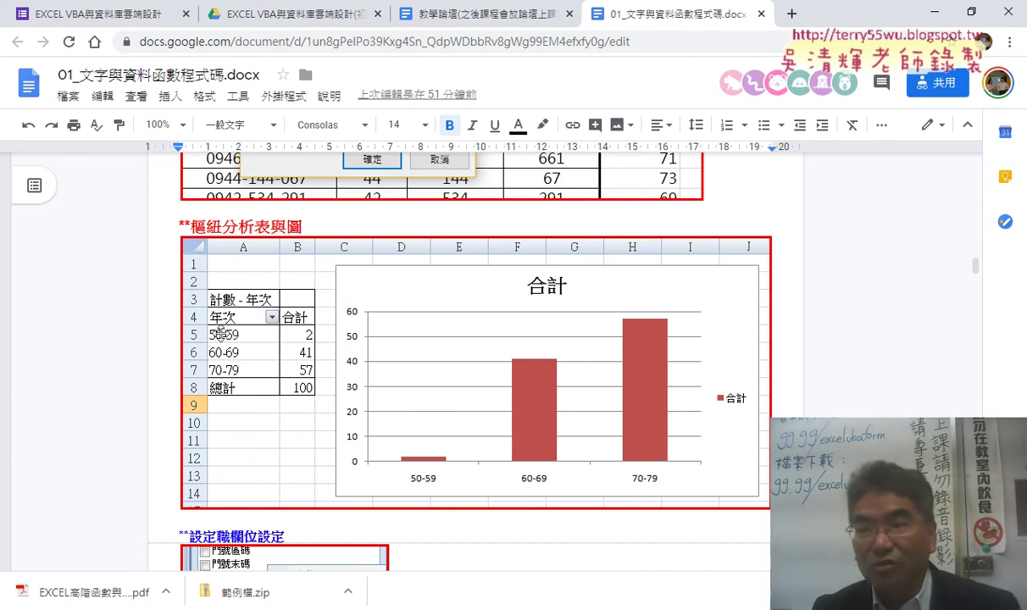
pyautogui.click(932, 14)
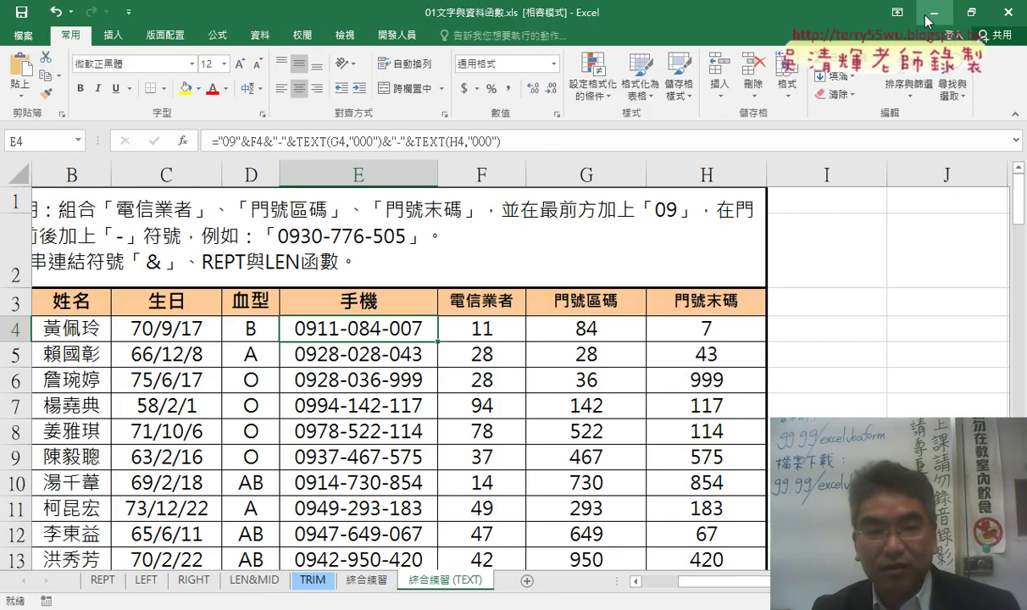
# Step: Enter the header 年次 in cell I3
pyautogui.click(163, 174)
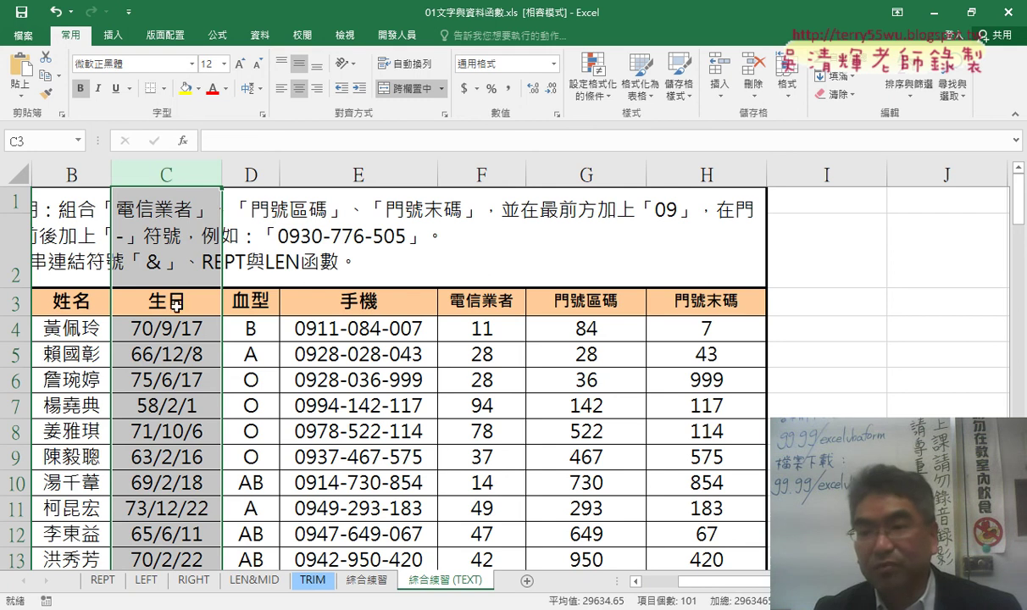
pyautogui.click(806, 304)
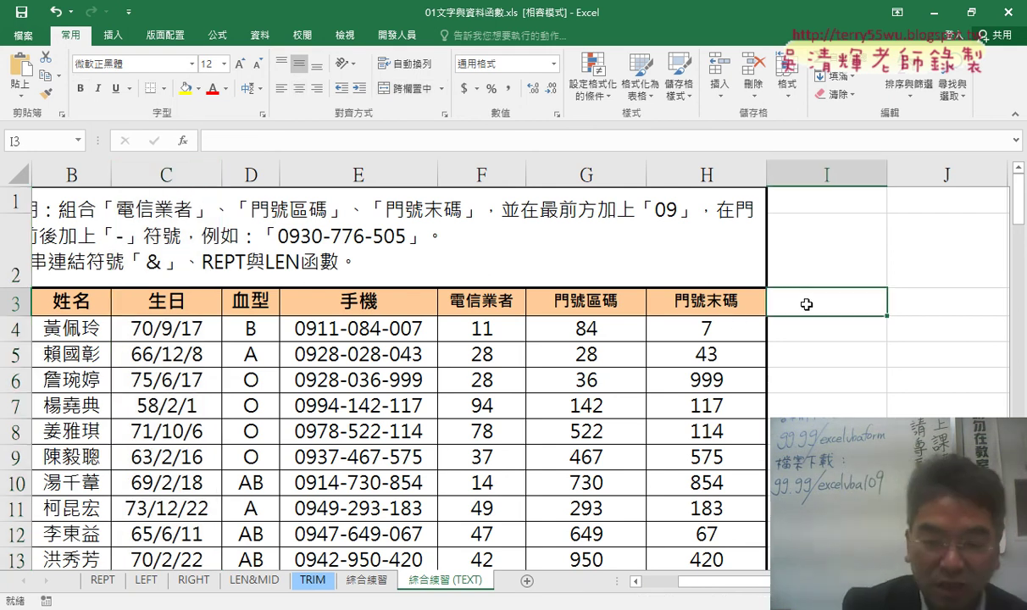
pyautogui.write('ne')
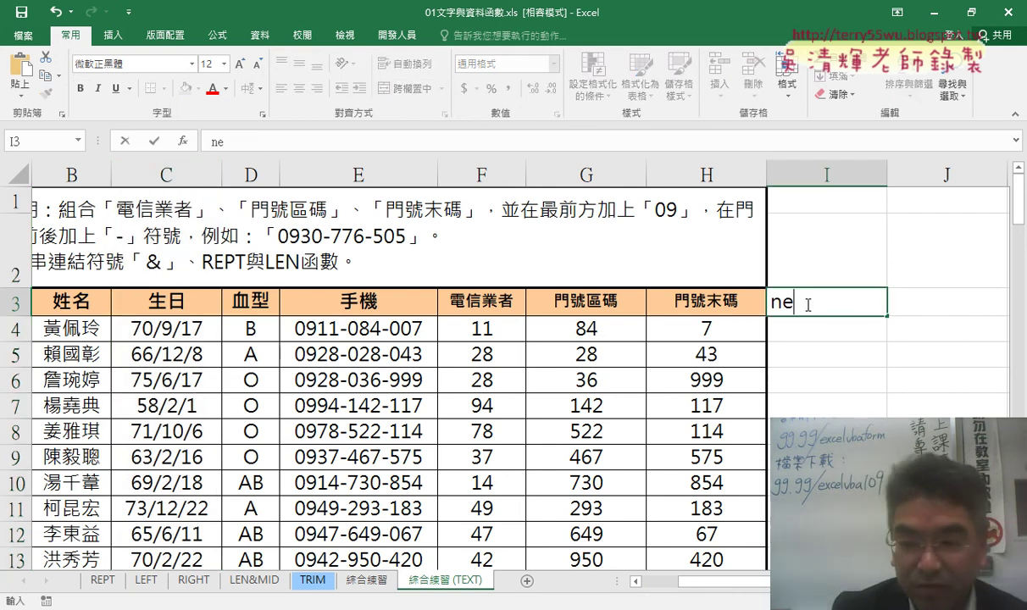
pyautogui.press('BackSpace')
pyautogui.press('BackSpace')
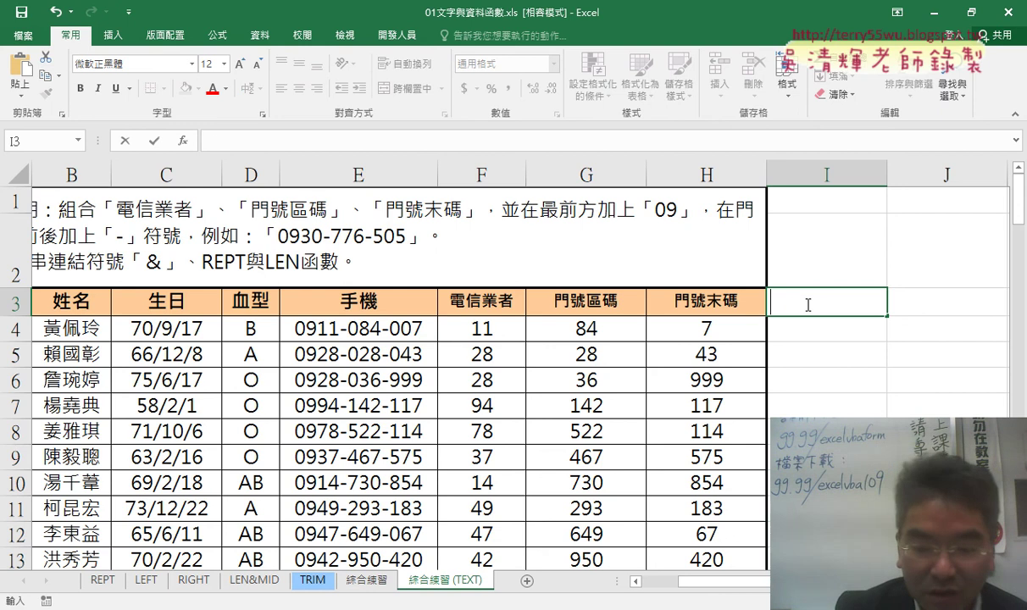
pyautogui.write('s0')
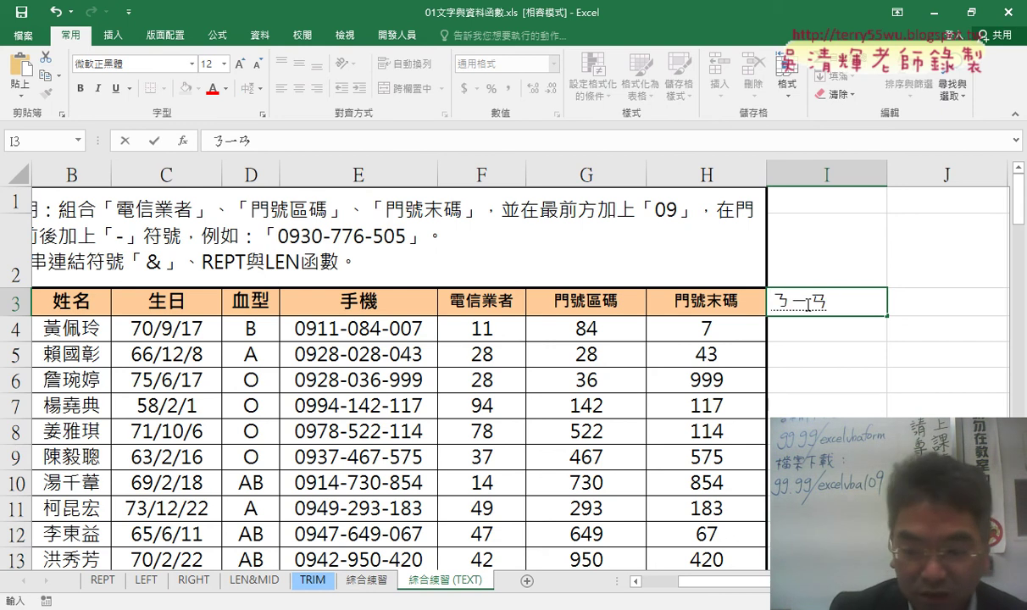
pyautogui.write('6h')
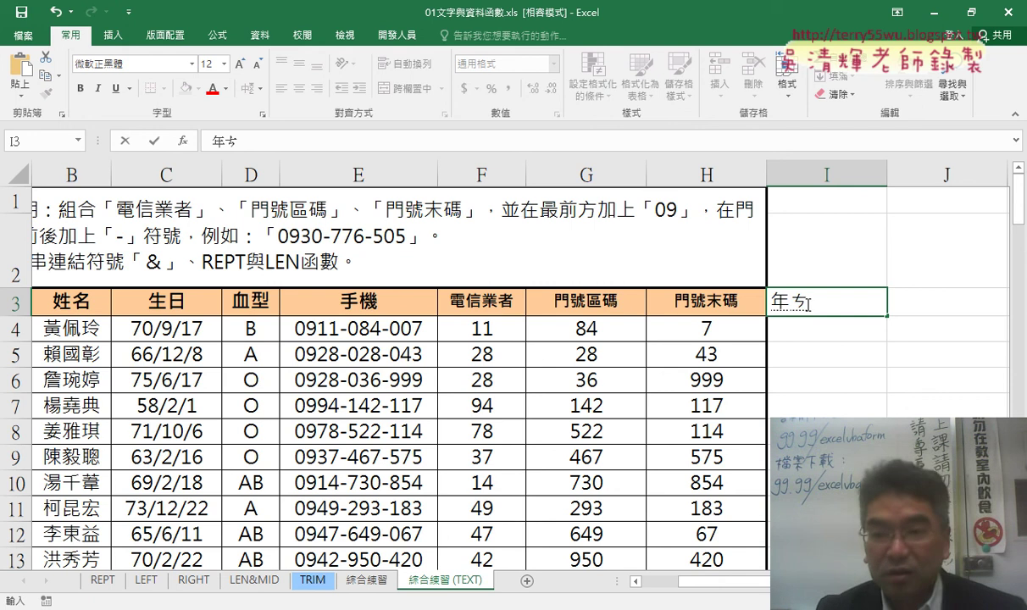
pyautogui.write('4')
pyautogui.press('Return')
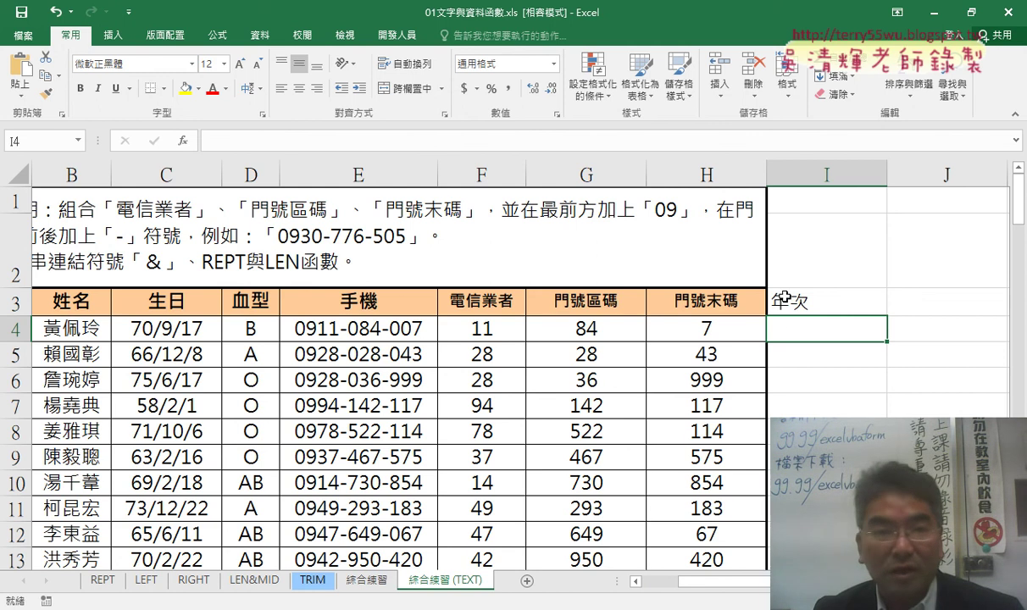
# Step: Copy the orange header formatting from H3 onto the 年次 header with Format Painter
pyautogui.click(741, 298)
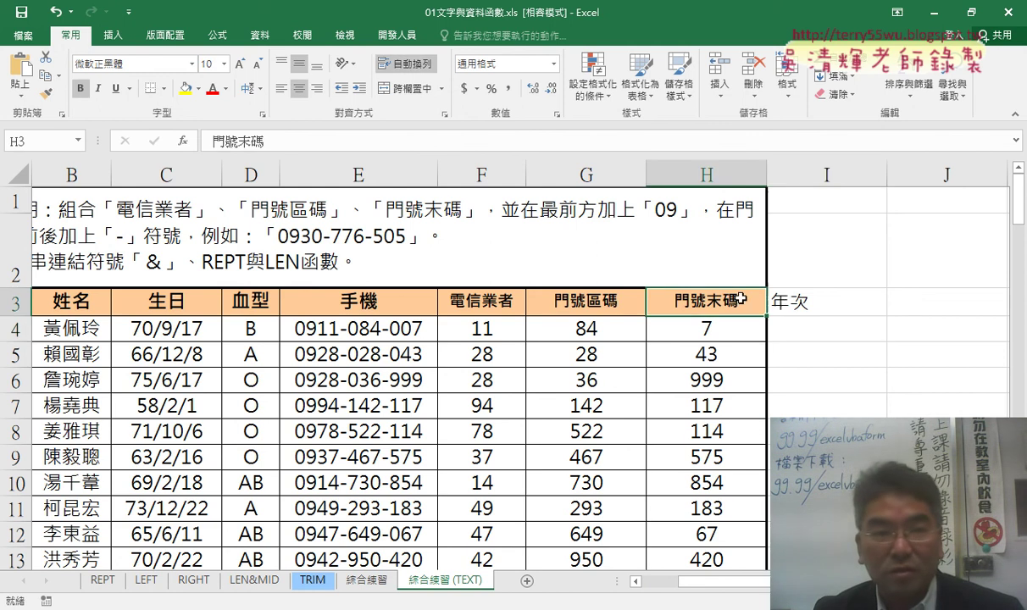
pyautogui.click(46, 93)
pyautogui.click(806, 290)
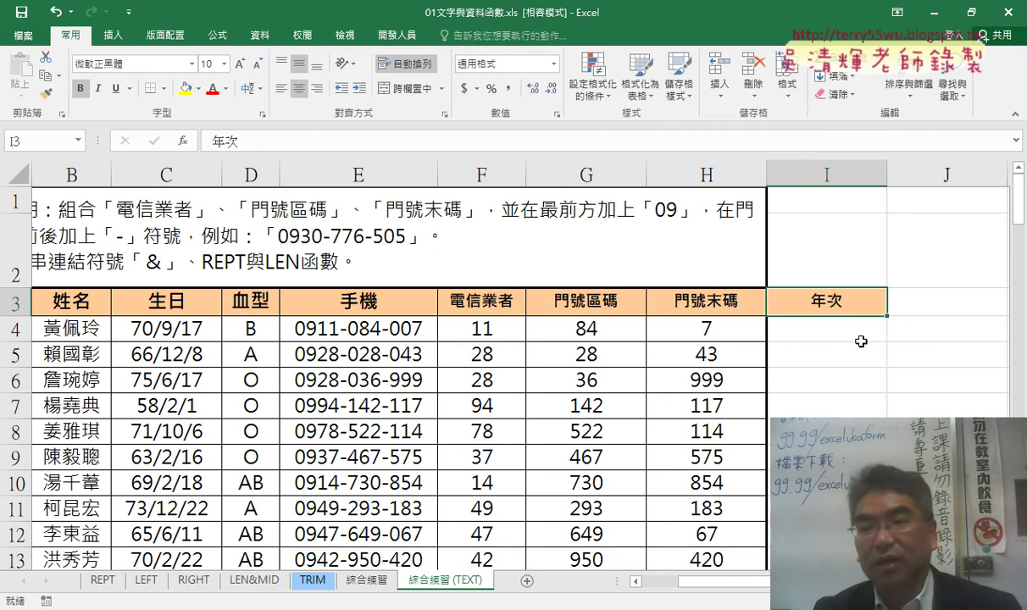
pyautogui.click(816, 328)
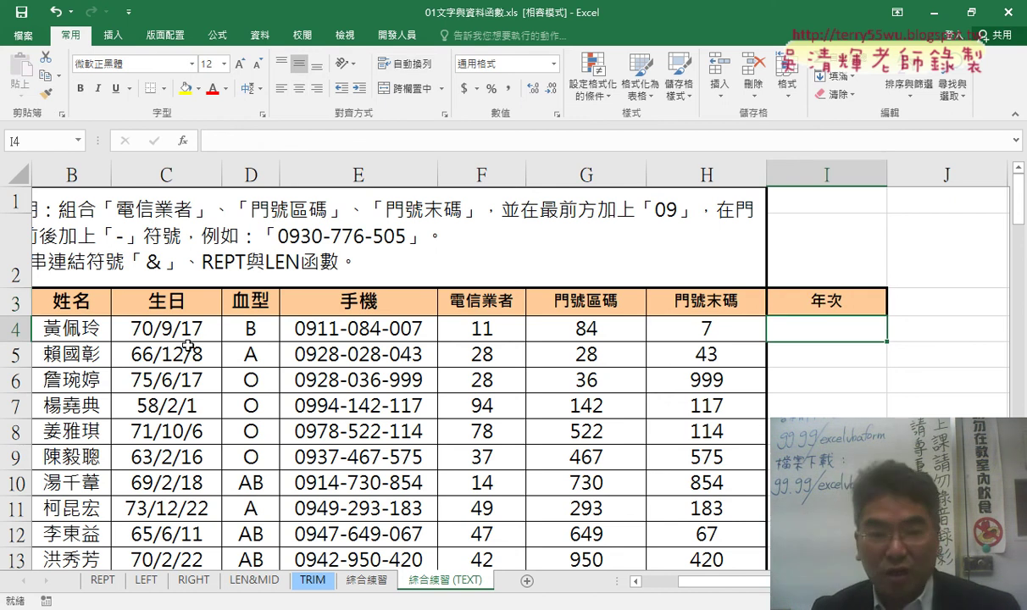
# Step: Enter =LEFT(C4,2) in I4 and fill it down the 年次 column
pyautogui.click(182, 141)
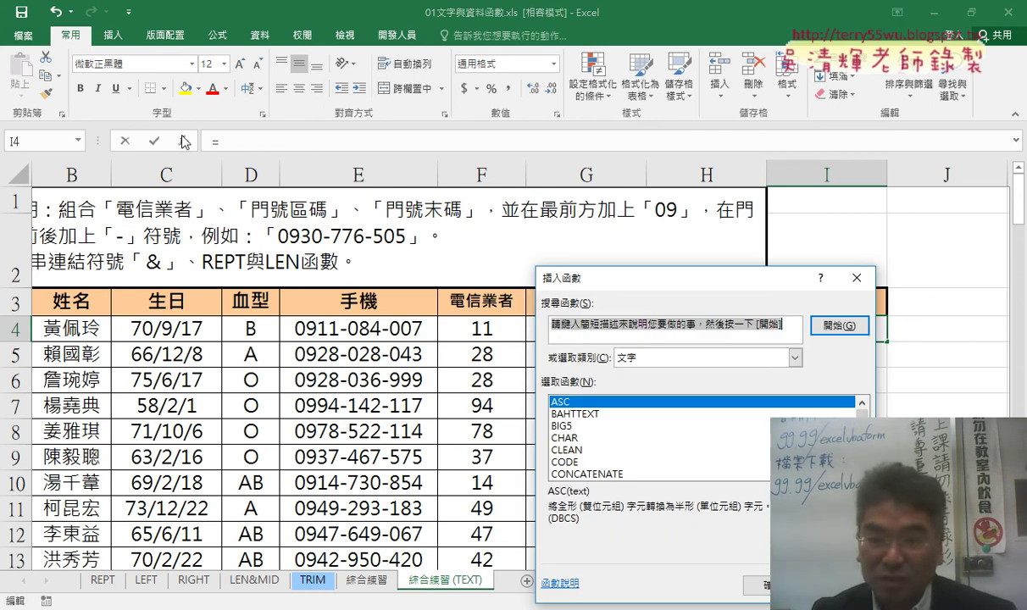
pyautogui.moveTo(637, 286); pyautogui.dragTo(486, 138)
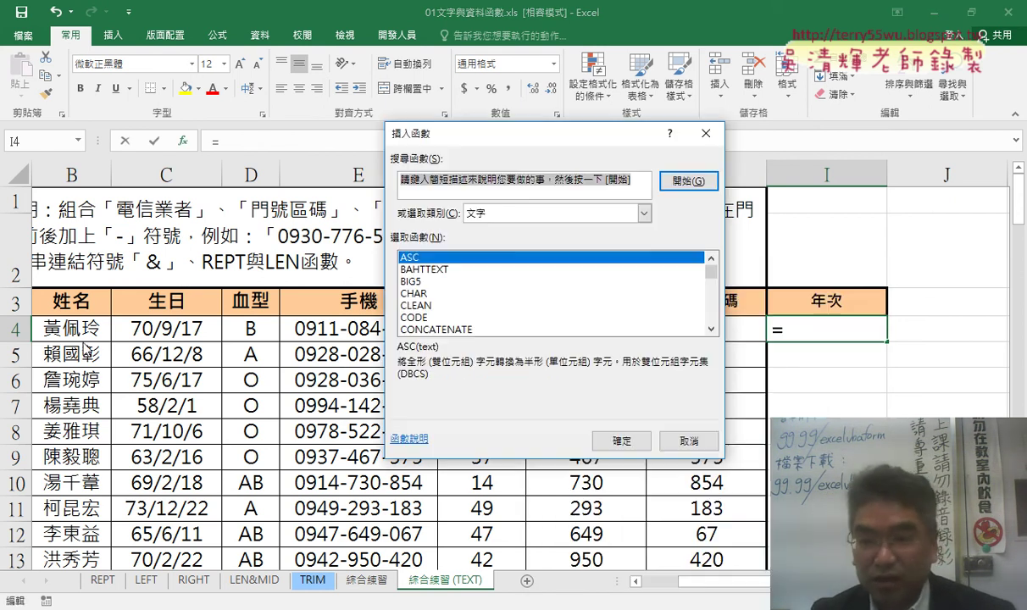
pyautogui.click(712, 330)
pyautogui.click(711, 330)
pyautogui.click(712, 331)
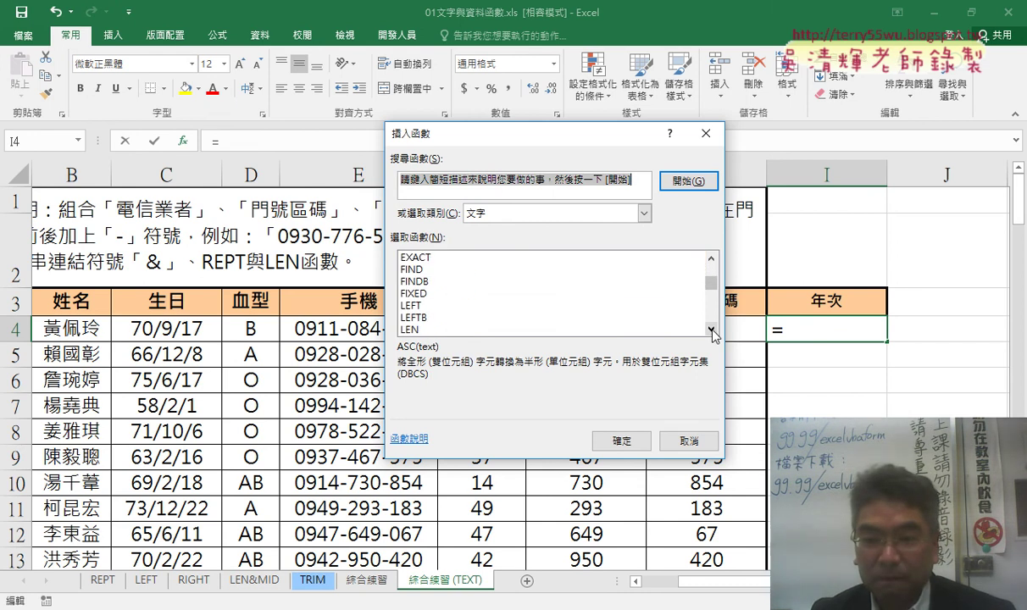
pyautogui.click(415, 304)
pyautogui.click(610, 434)
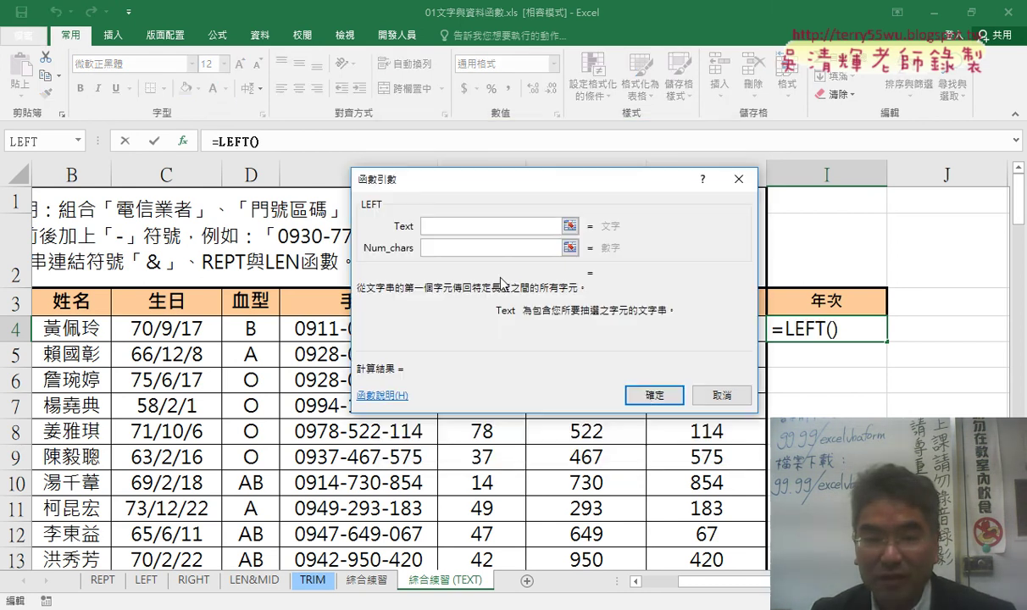
pyautogui.click(190, 329)
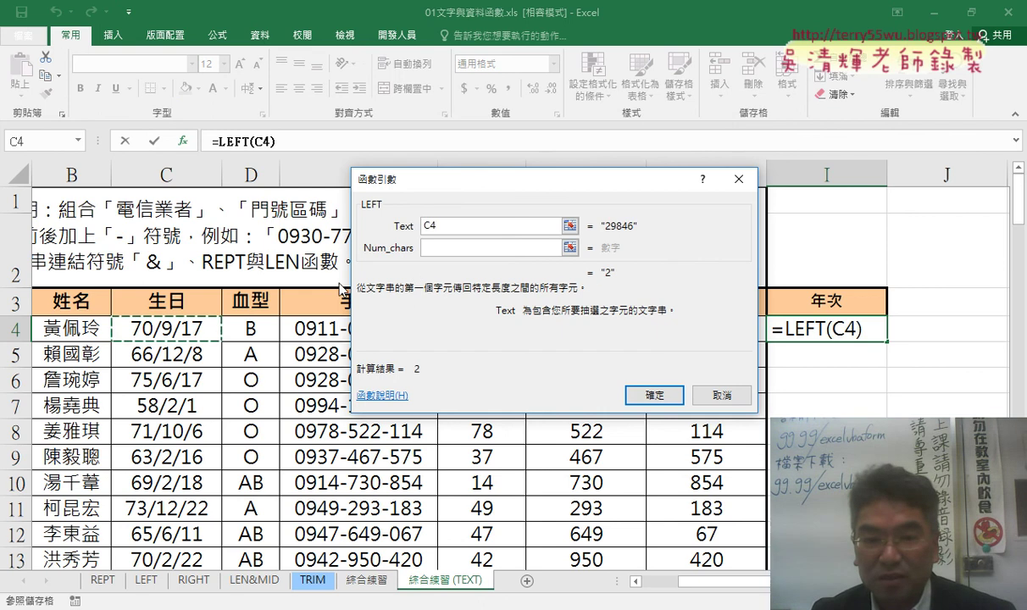
pyautogui.click(445, 247)
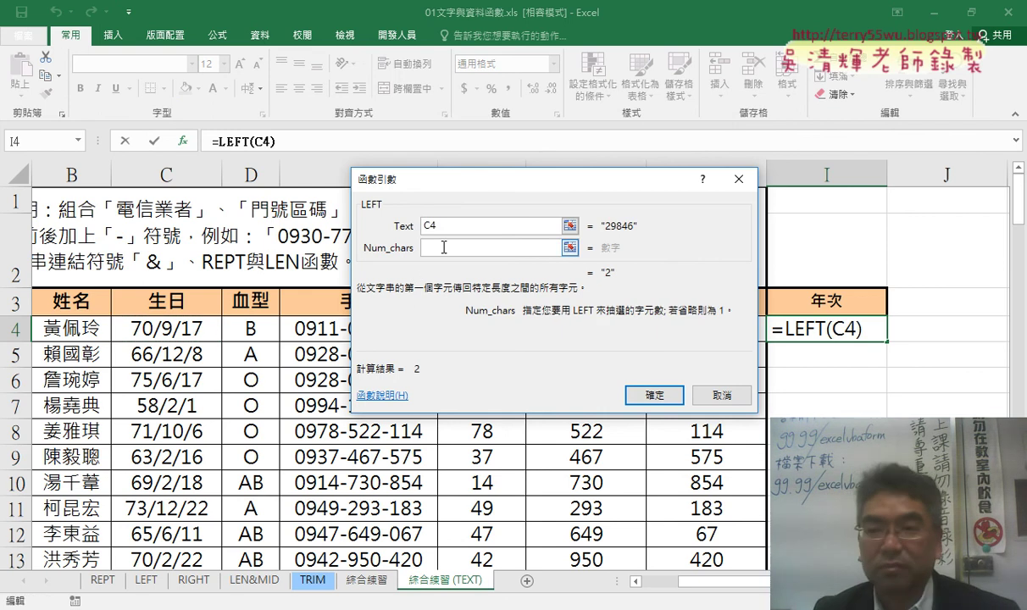
pyautogui.write('2')
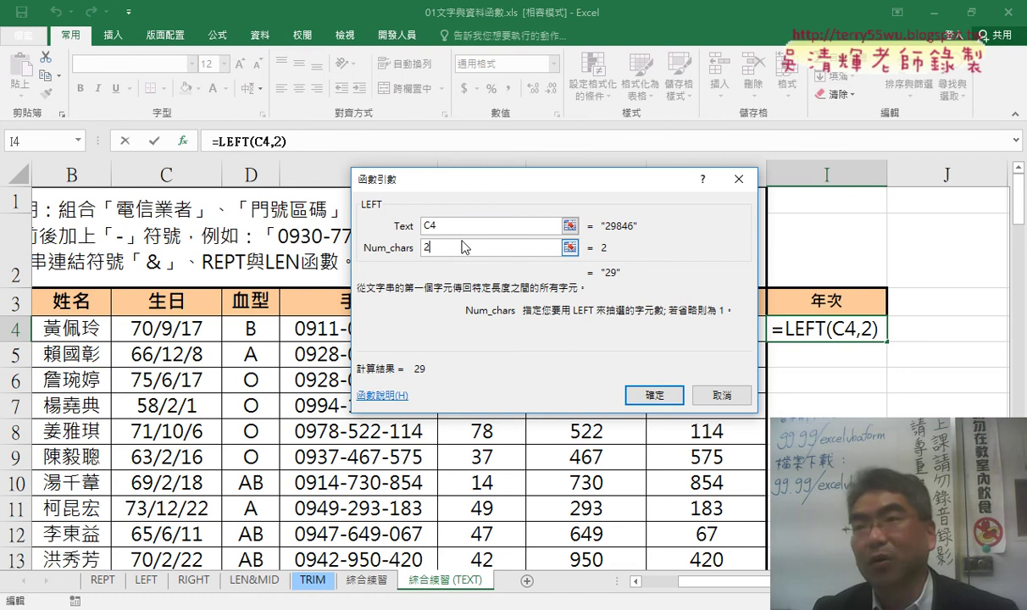
pyautogui.click(675, 405)
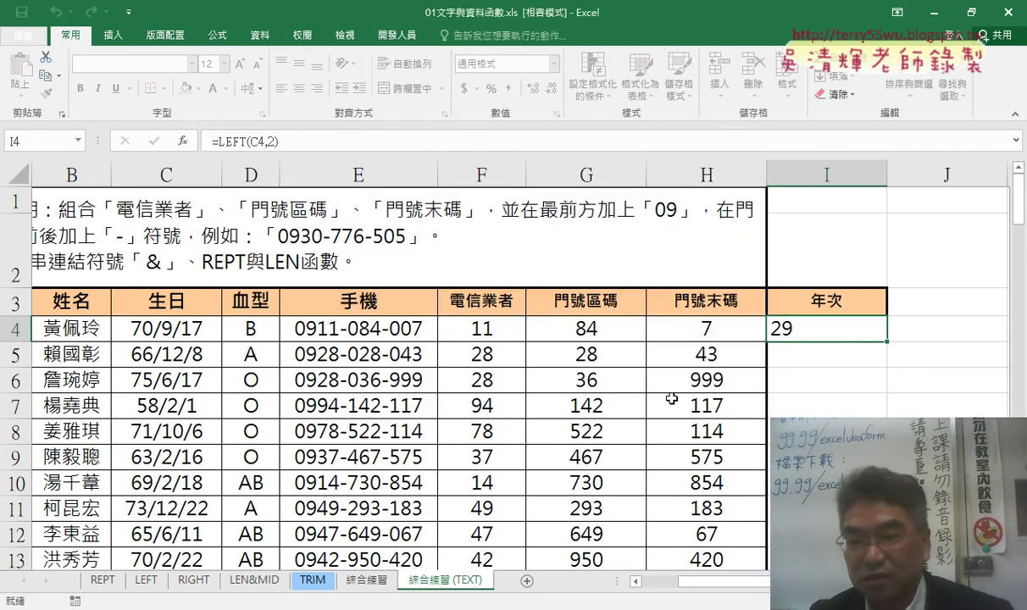
pyautogui.doubleClick(887, 341)
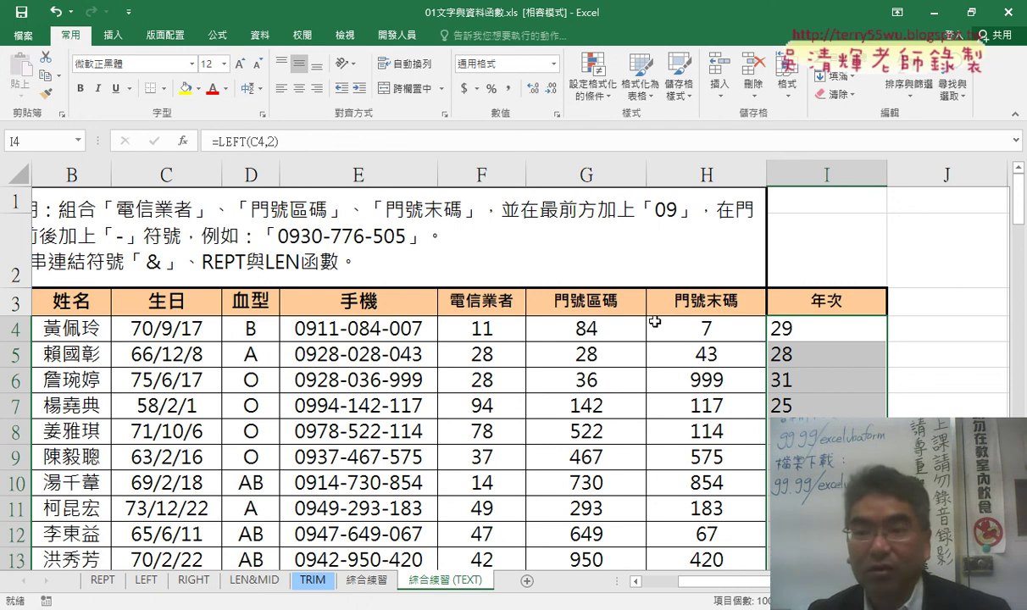
pyautogui.click(778, 329)
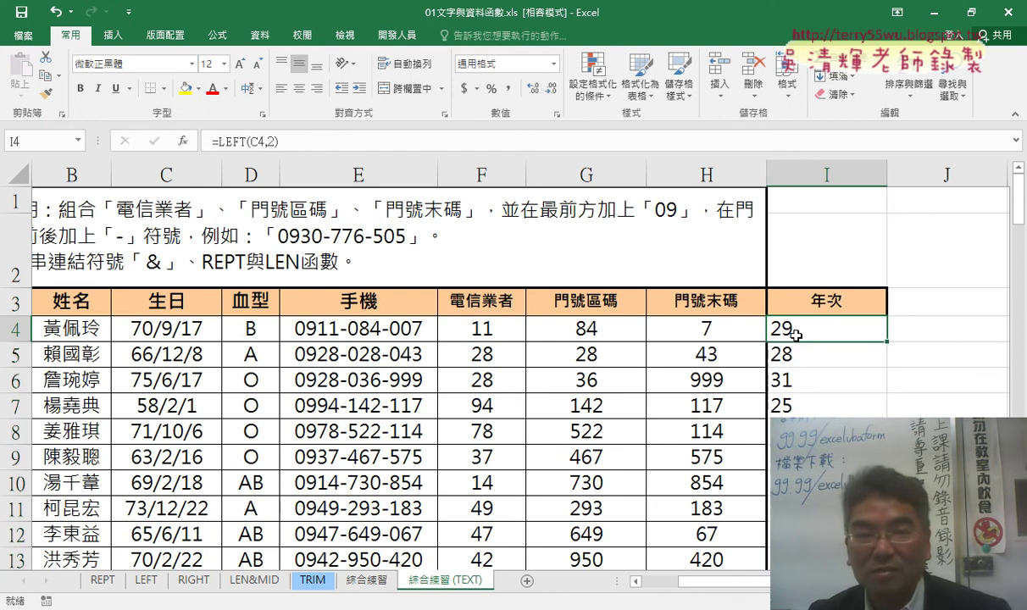
pyautogui.click(243, 146)
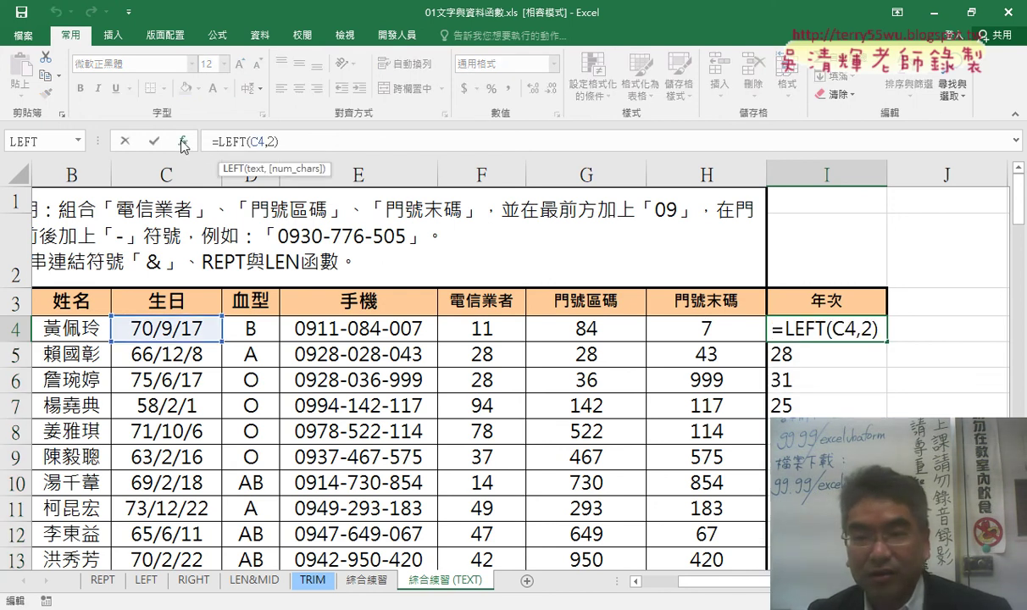
pyautogui.click(183, 145)
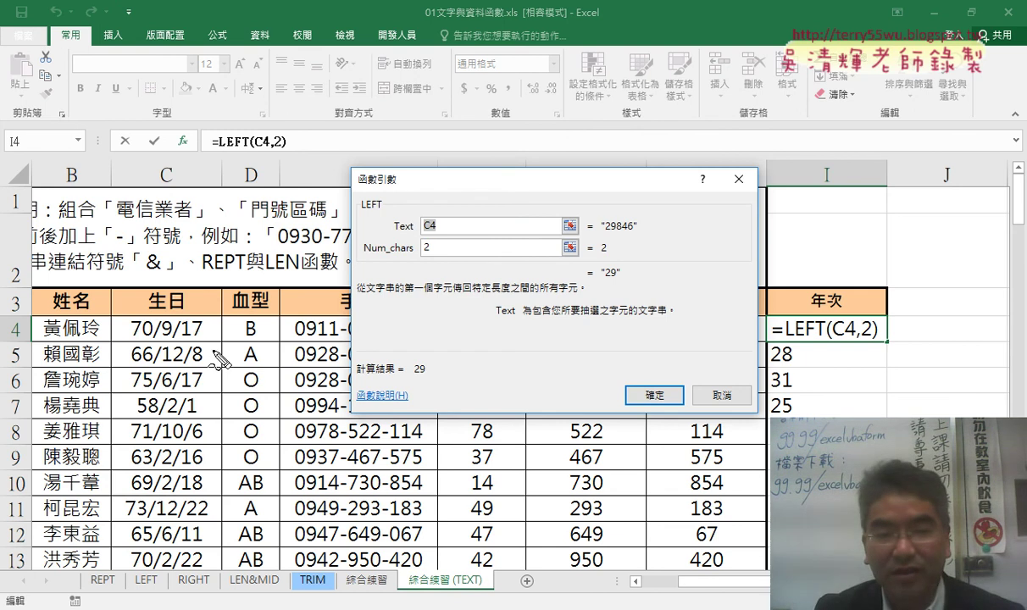
pyautogui.moveTo(212, 345)
pyautogui.mouseDown()
pyautogui.moveTo(120, 330)
pyautogui.moveTo(203, 339)
pyautogui.mouseUp()
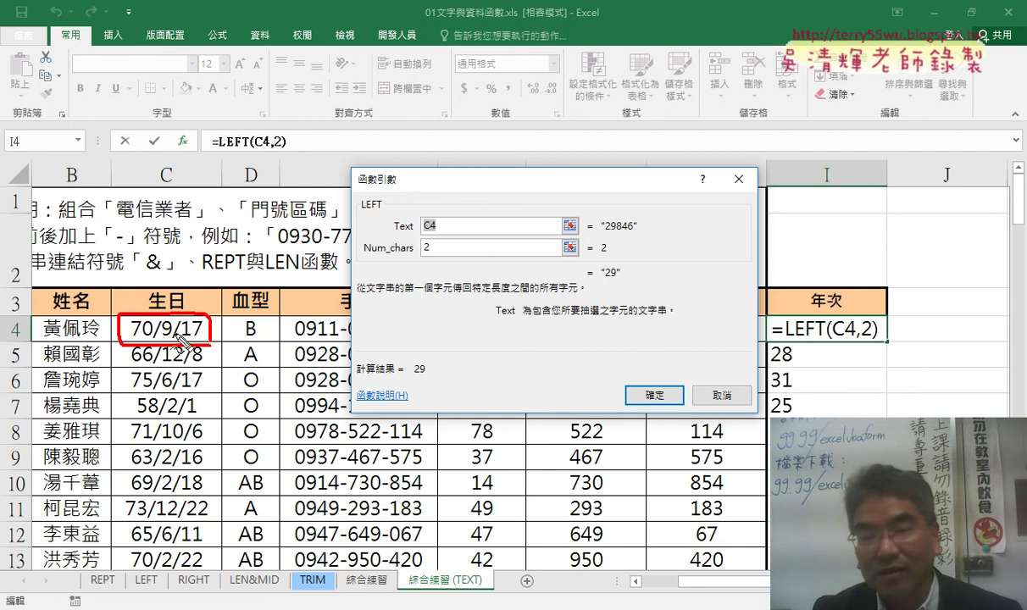
pyautogui.moveTo(635, 226); pyautogui.dragTo(603, 228)
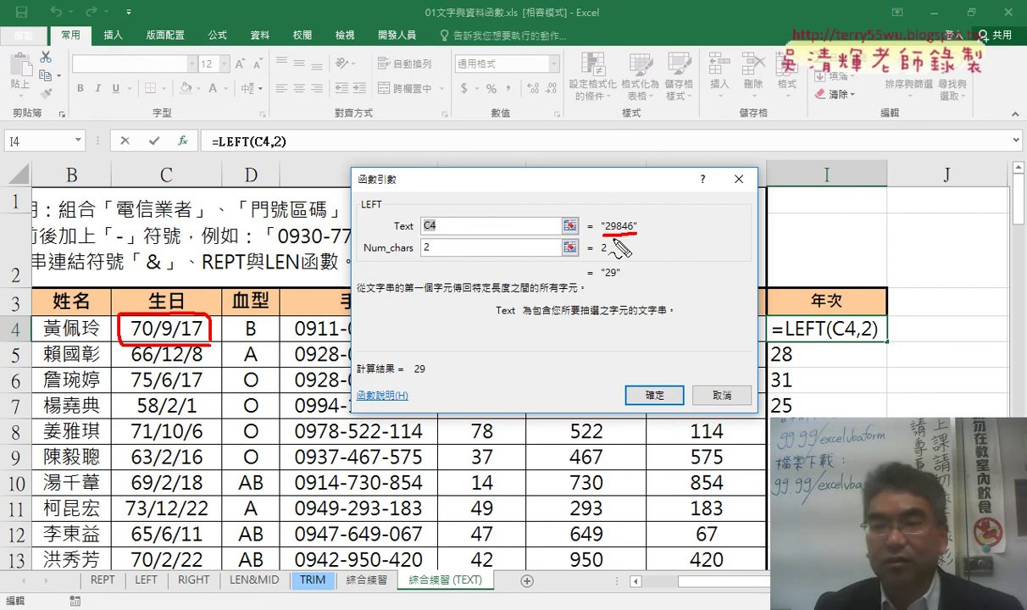
pyautogui.moveTo(603, 235); pyautogui.dragTo(635, 235)
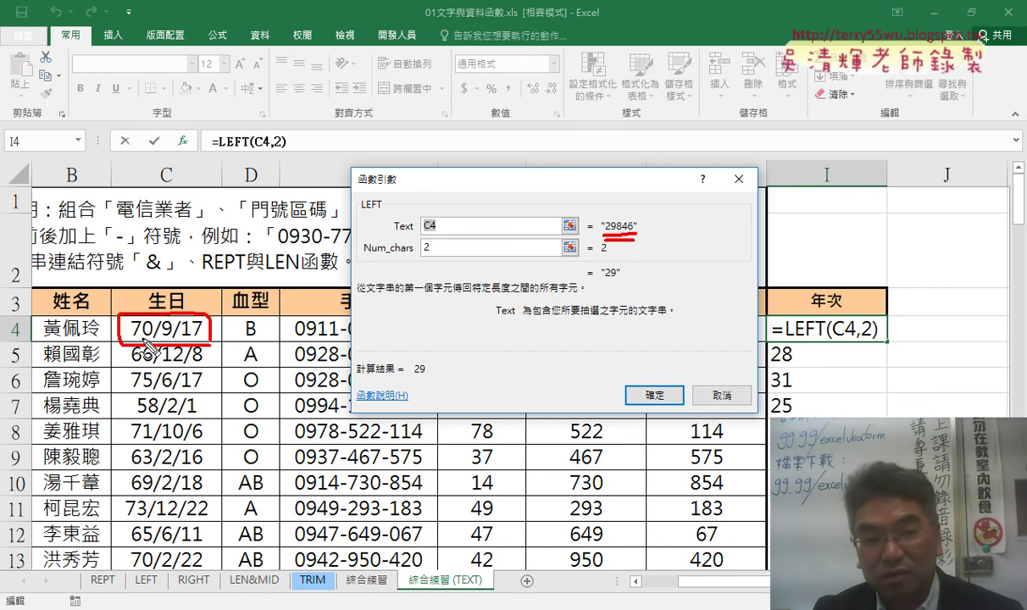
pyautogui.moveTo(128, 336); pyautogui.dragTo(832, 273)
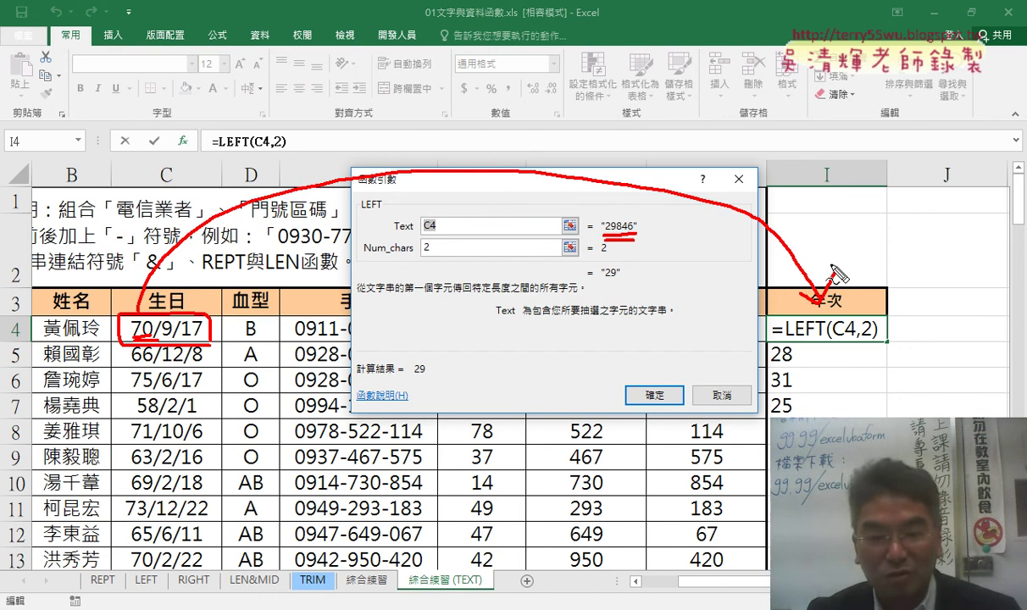
pyautogui.press('Escape')
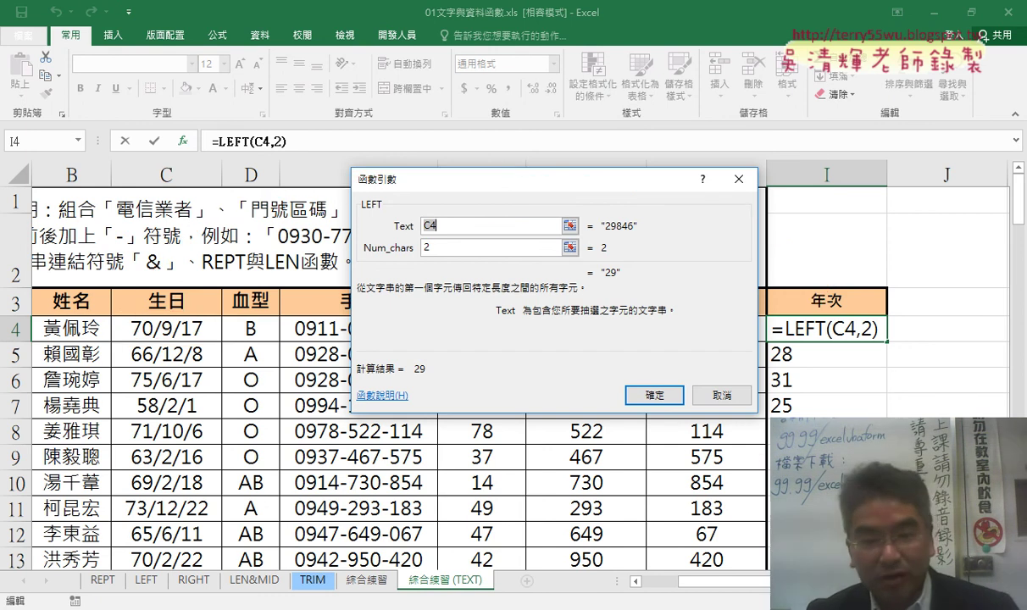
pyautogui.hotkey('alt', 'Tab')
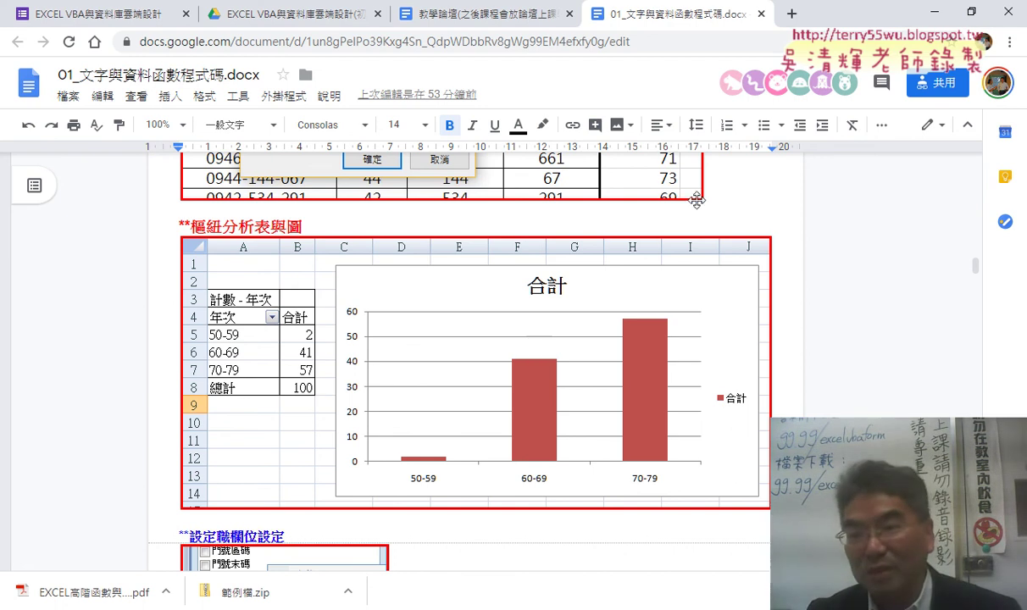
pyautogui.click(933, 12)
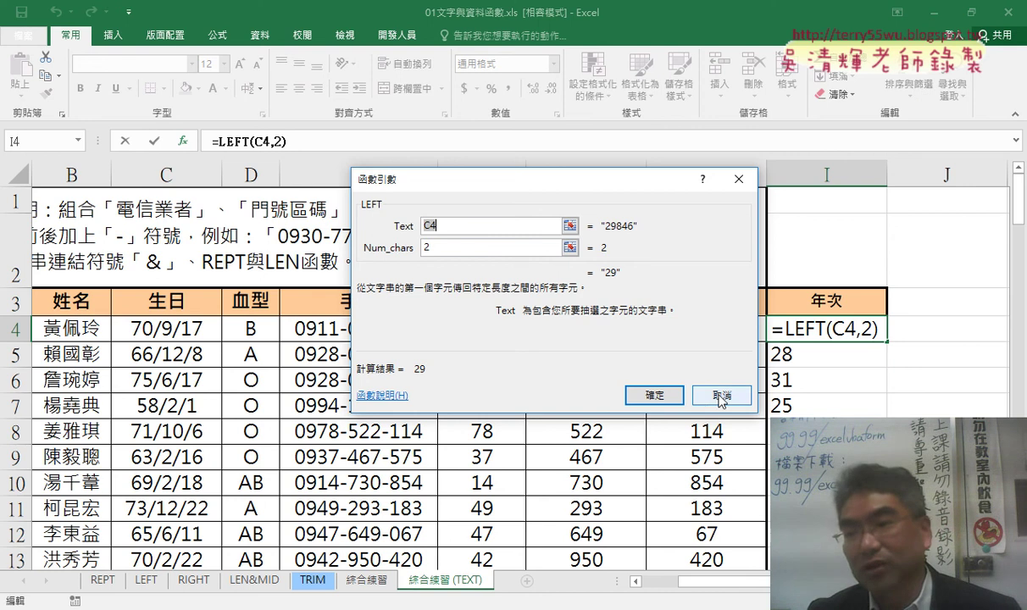
pyautogui.click(670, 394)
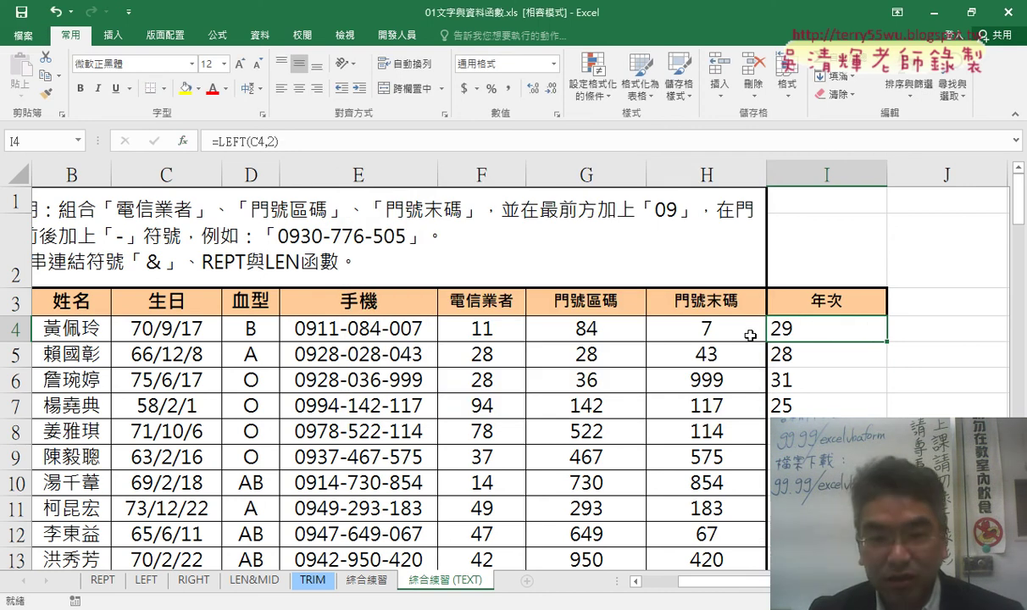
# Step: Select E4 and highlight the TEXT(G4,"000") part of its formula for inspection
pyautogui.click(365, 335)
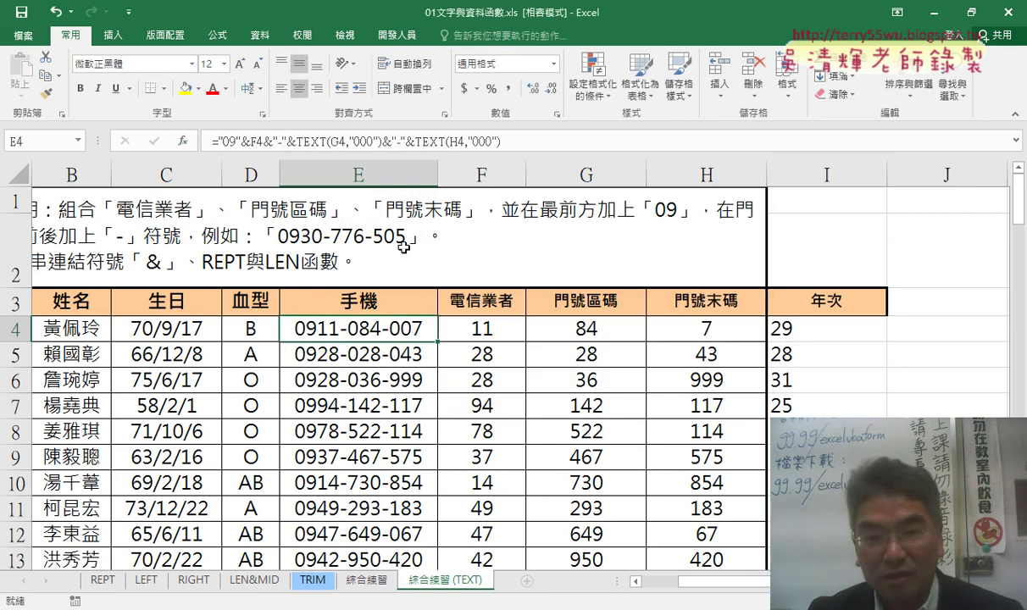
pyautogui.moveTo(296, 140); pyautogui.dragTo(381, 140)
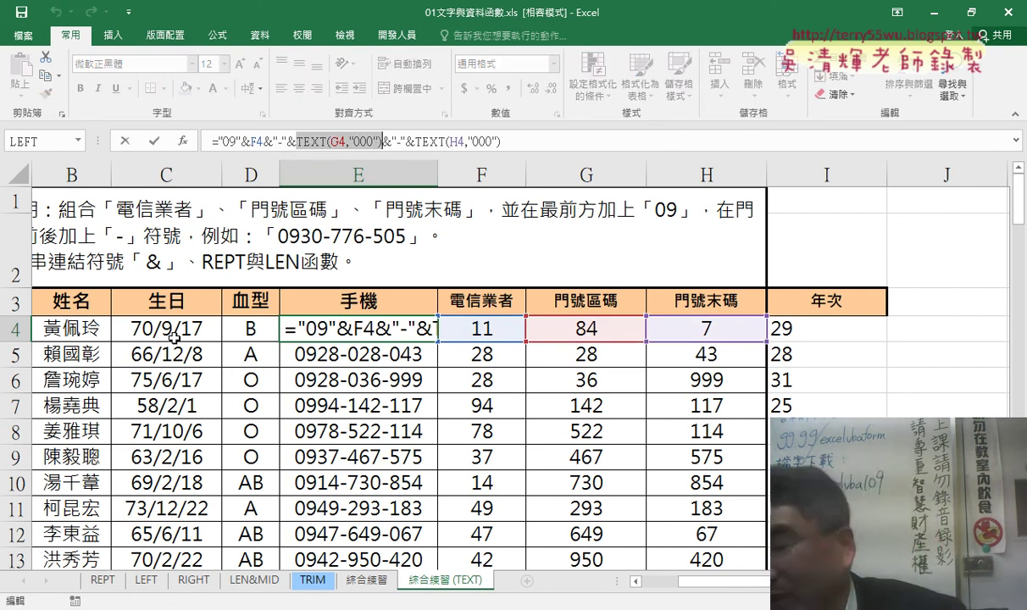